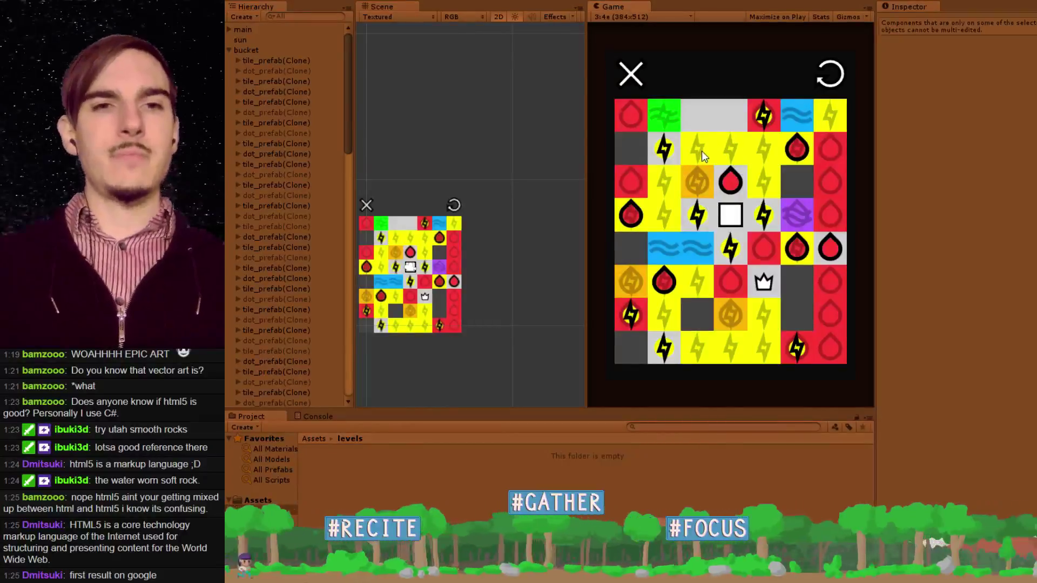
# - Stop the running game preview in Unity and switch to the rock background drawing in Paint.NET
pyautogui.click(622, 1)
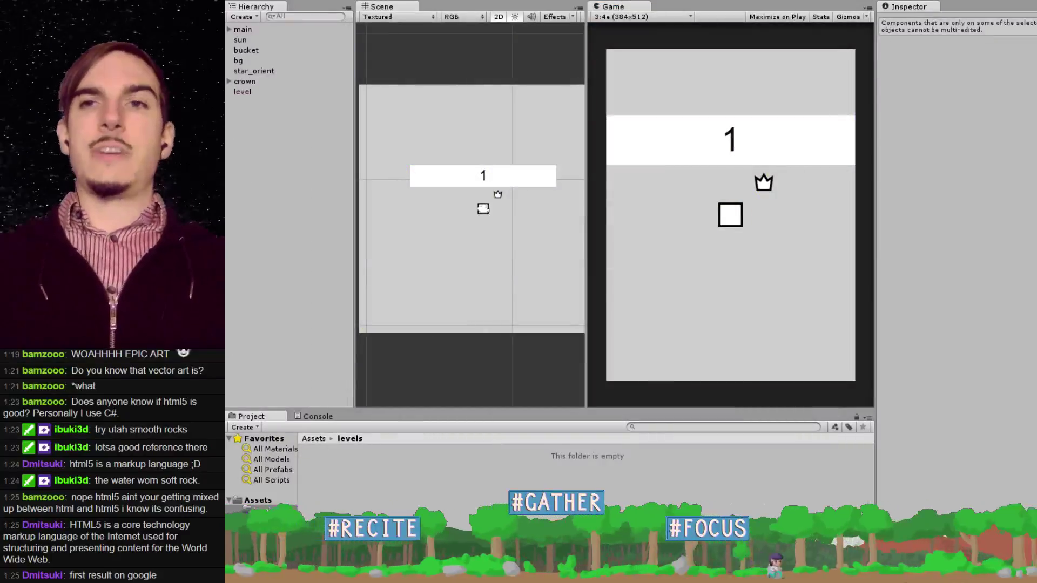
pyautogui.hotkey('alt', 'Tab')
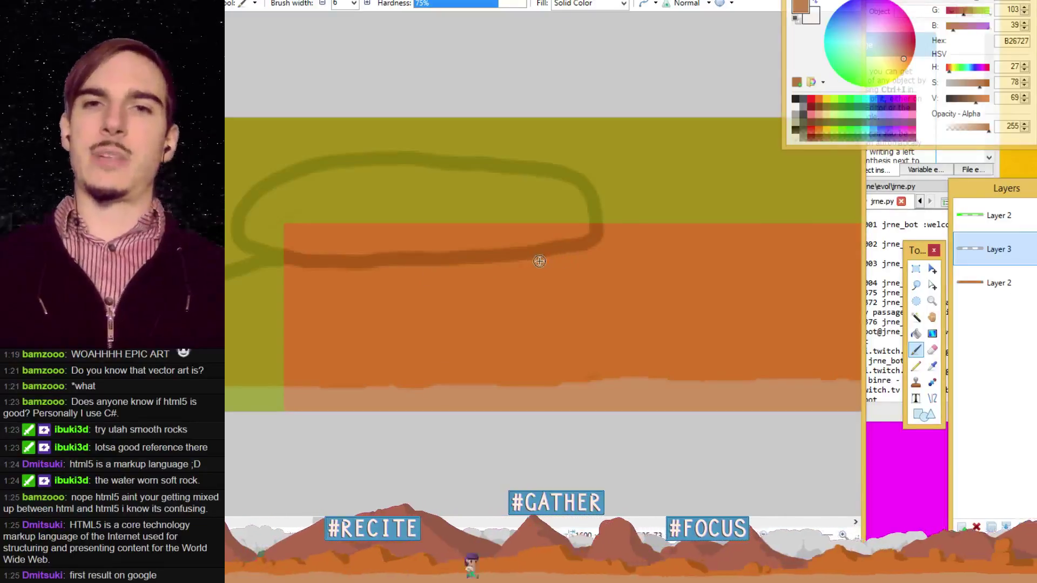
# - Paint a near-vertical line on Layer 3 from the underside of the large rounded cap rock to the ground strip
pyautogui.moveTo(529, 259)
pyautogui.mouseDown()
pyautogui.moveTo(546, 291)
pyautogui.moveTo(547, 377)
pyautogui.mouseUp()
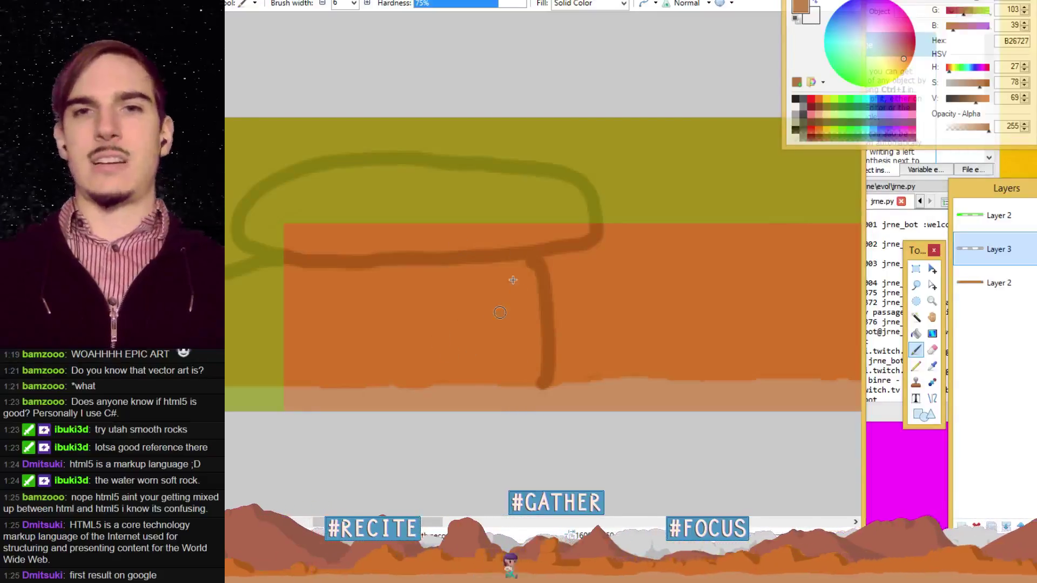
pyautogui.hscroll(-3, 519, 351)
pyautogui.hscroll(3, 520, 352)
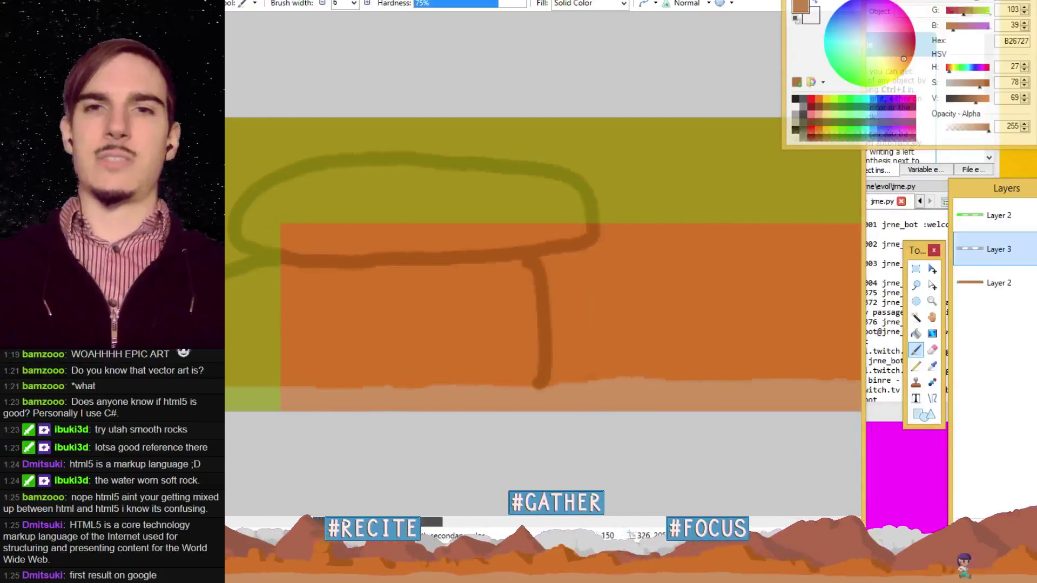
pyautogui.click(599, 260)
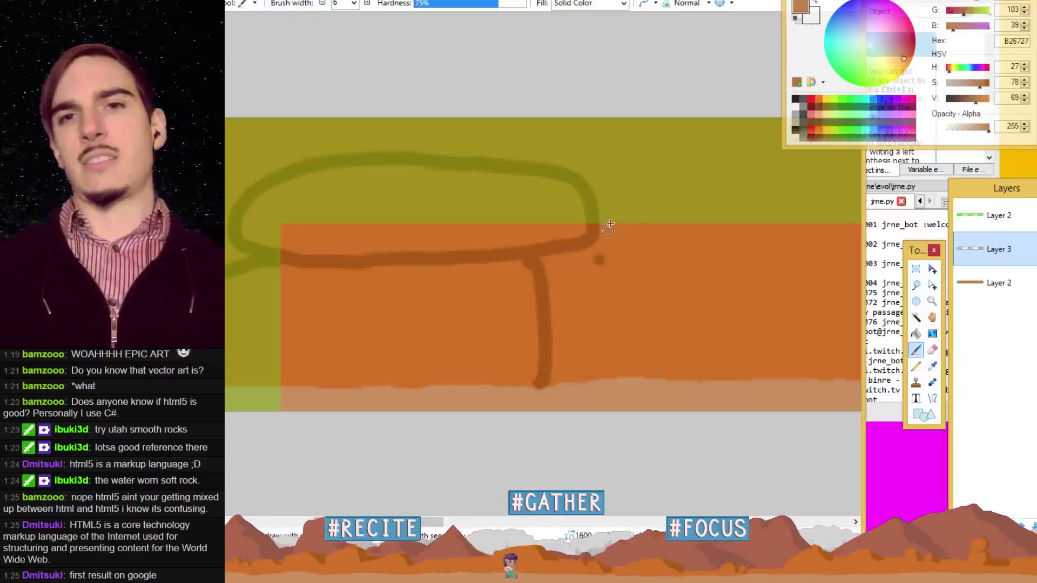
# - Outline a rock block extending from the cap rock's side, with a slightly sloping top and a straight edge running to the ground
pyautogui.moveTo(597, 206)
pyautogui.mouseDown()
pyautogui.moveTo(674, 213)
pyautogui.moveTo(721, 237)
pyautogui.moveTo(709, 379)
pyautogui.mouseUp()
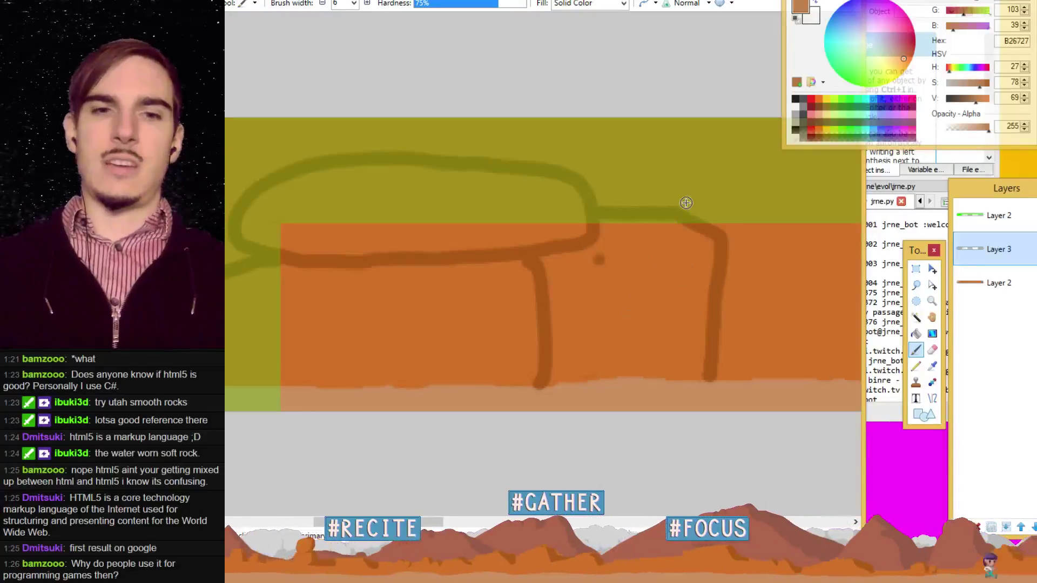
pyautogui.hotkey('ctrl', 'z')
pyautogui.moveTo(597, 186)
pyautogui.mouseDown()
pyautogui.moveTo(590, 193)
pyautogui.moveTo(630, 189)
pyautogui.moveTo(747, 212)
pyautogui.moveTo(732, 383)
pyautogui.mouseUp()
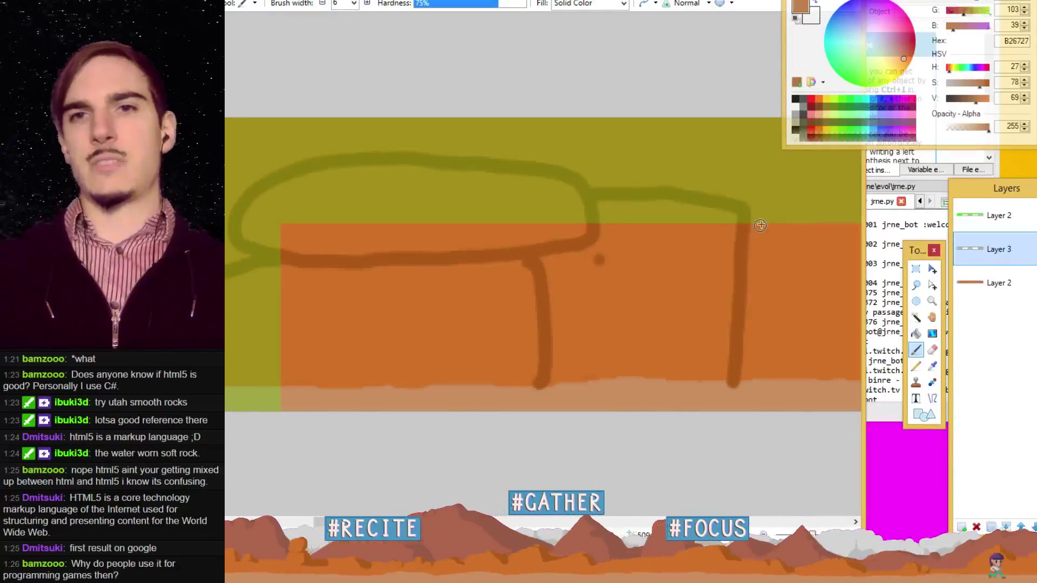
# - Outline a small rectangular box against the outer edge of the rock block, near its upper corner
pyautogui.moveTo(439, 520); pyautogui.dragTo(475, 520)
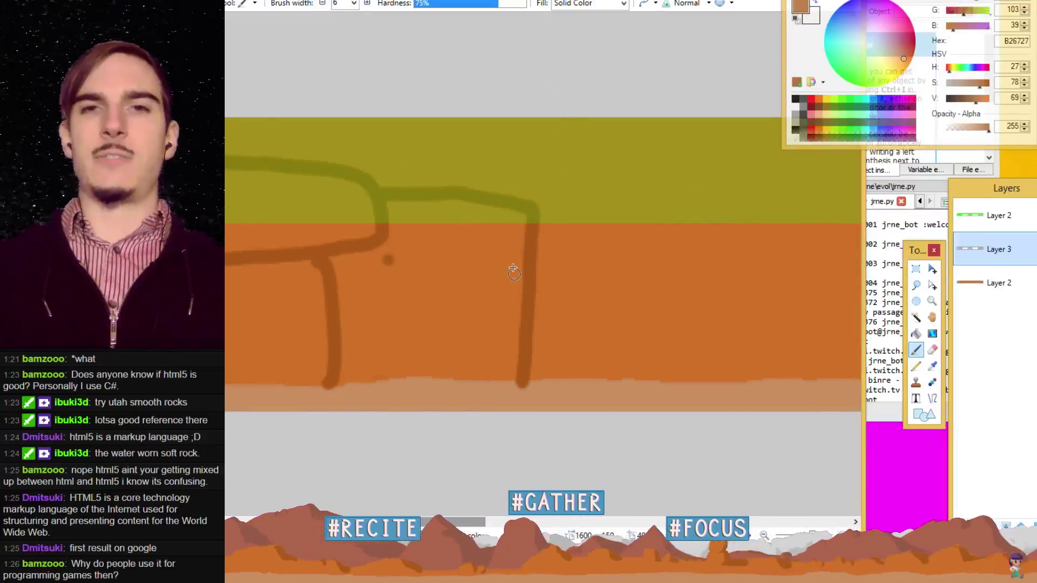
pyautogui.moveTo(539, 221); pyautogui.dragTo(601, 216)
pyautogui.hotkey('ctrl', 'z')
pyautogui.moveTo(540, 224); pyautogui.dragTo(631, 221)
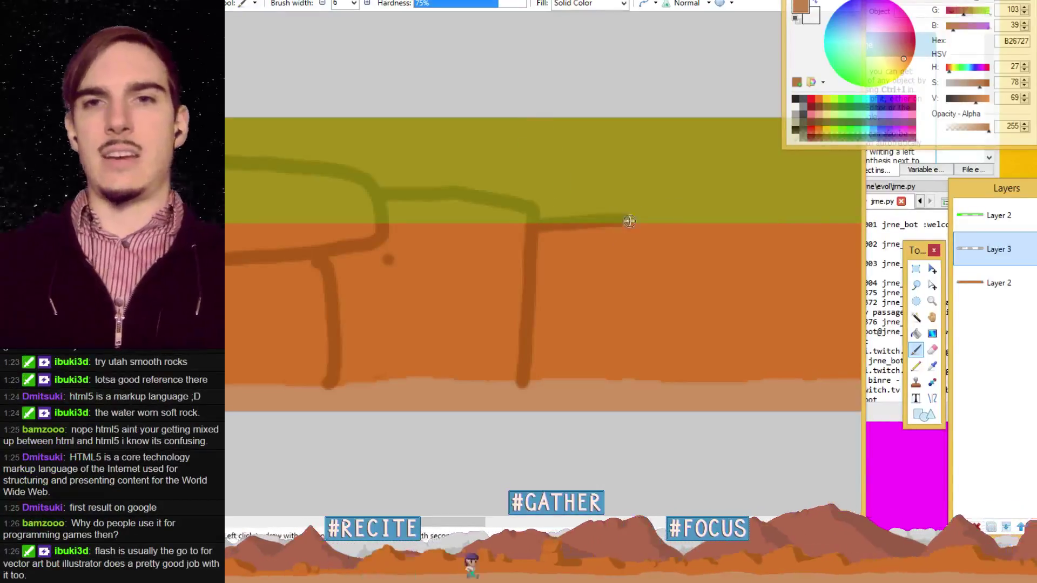
pyautogui.moveTo(631, 222)
pyautogui.mouseDown()
pyautogui.moveTo(626, 291)
pyautogui.moveTo(535, 294)
pyautogui.mouseUp()
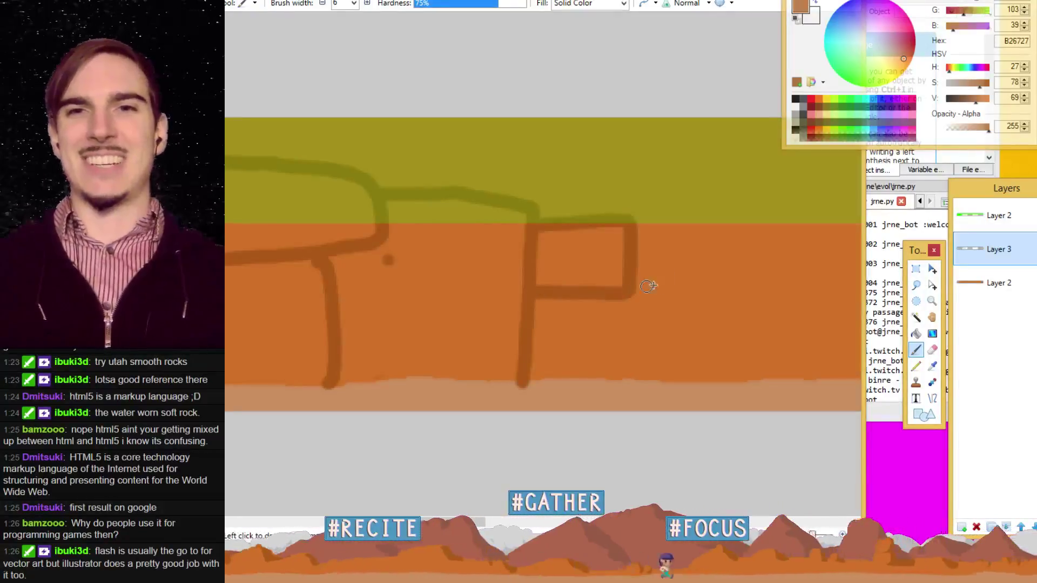
# - Outline a flat stone with a rounded end projecting from the side of the small rectangular box
pyautogui.moveTo(636, 268); pyautogui.dragTo(739, 267)
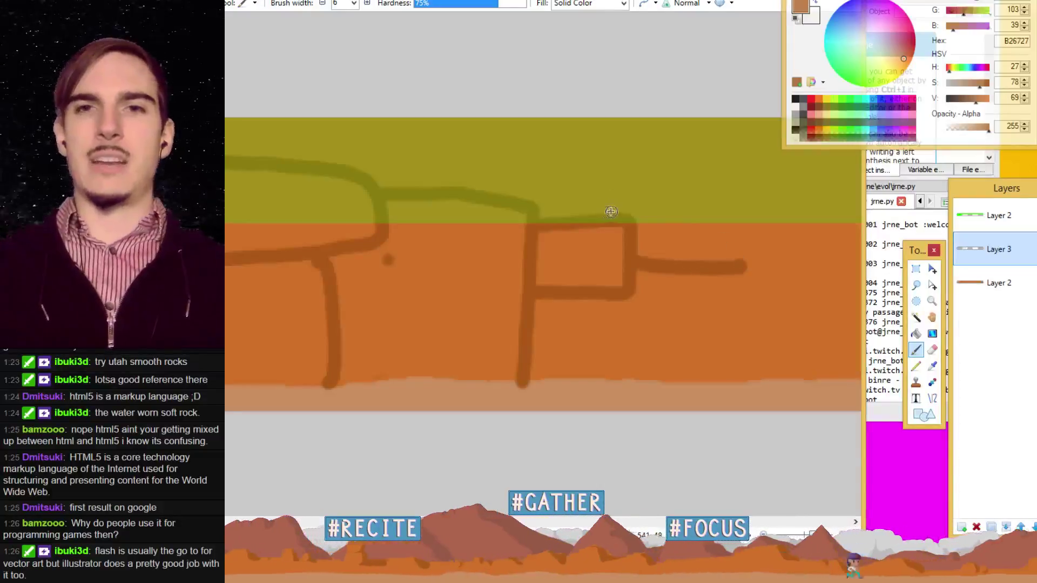
pyautogui.moveTo(615, 215)
pyautogui.mouseDown()
pyautogui.moveTo(621, 197)
pyautogui.moveTo(653, 192)
pyautogui.moveTo(740, 211)
pyautogui.moveTo(741, 251)
pyautogui.moveTo(724, 260)
pyautogui.mouseUp()
pyautogui.hotkey('ctrl', 'z')
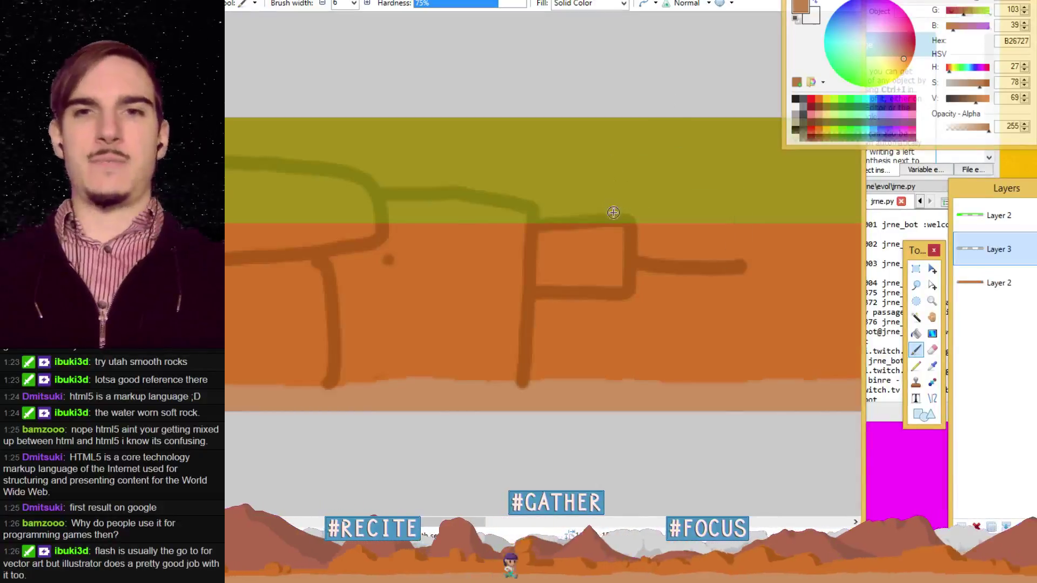
pyautogui.moveTo(620, 220)
pyautogui.mouseDown()
pyautogui.moveTo(670, 207)
pyautogui.moveTo(723, 224)
pyautogui.moveTo(729, 246)
pyautogui.moveTo(713, 260)
pyautogui.mouseUp()
pyautogui.hotkey('ctrl', 'z')
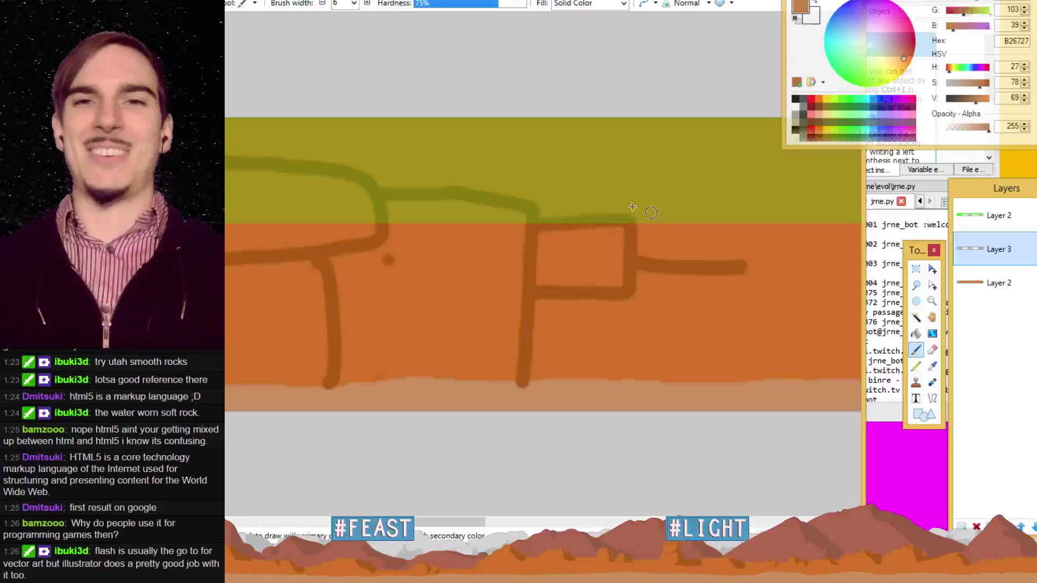
pyautogui.moveTo(628, 210)
pyautogui.mouseDown()
pyautogui.moveTo(678, 199)
pyautogui.moveTo(730, 207)
pyautogui.moveTo(749, 220)
pyautogui.moveTo(740, 260)
pyautogui.mouseUp()
# - Outline a larger rounded boulder resting on top of the flat round-ended stone
pyautogui.moveTo(640, 193)
pyautogui.mouseDown()
pyautogui.moveTo(621, 172)
pyautogui.moveTo(643, 145)
pyautogui.moveTo(733, 137)
pyautogui.moveTo(760, 154)
pyautogui.moveTo(763, 185)
pyautogui.moveTo(740, 197)
pyautogui.mouseUp()
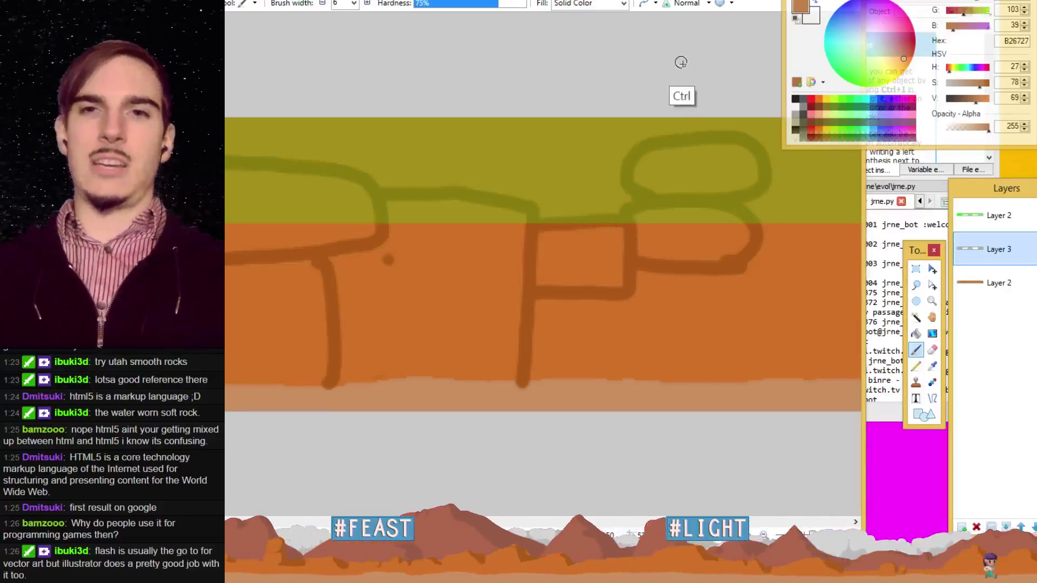
pyautogui.hotkey('ctrl', 'z')
pyautogui.moveTo(641, 204)
pyautogui.mouseDown()
pyautogui.moveTo(623, 167)
pyautogui.moveTo(652, 140)
pyautogui.moveTo(747, 141)
pyautogui.moveTo(772, 158)
pyautogui.moveTo(767, 189)
pyautogui.moveTo(747, 207)
pyautogui.moveTo(674, 210)
pyautogui.mouseUp()
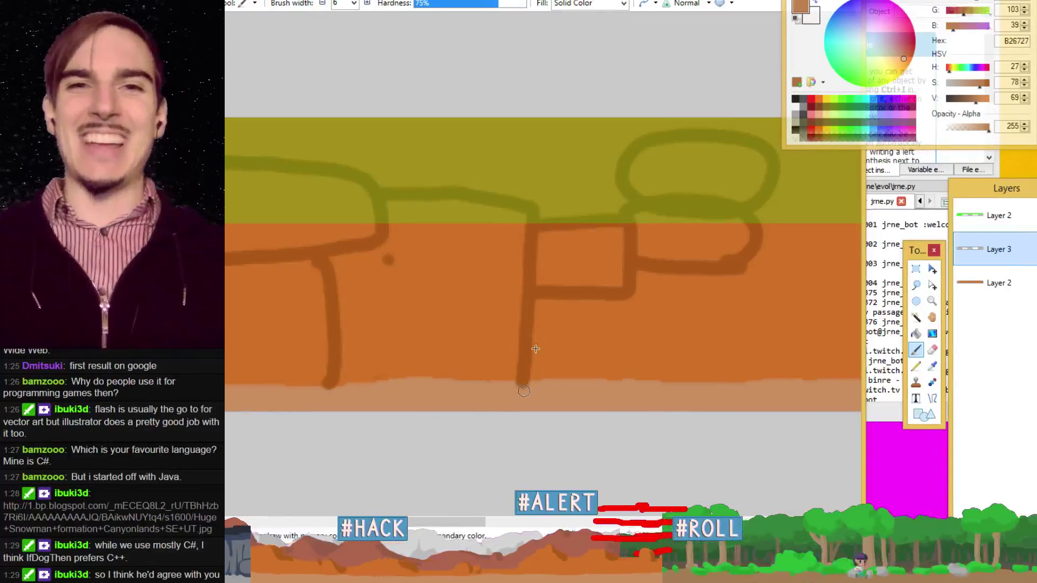
# - Erase a short gap in the rock block's top line where it meets the large cap rock
pyautogui.click(932, 350)
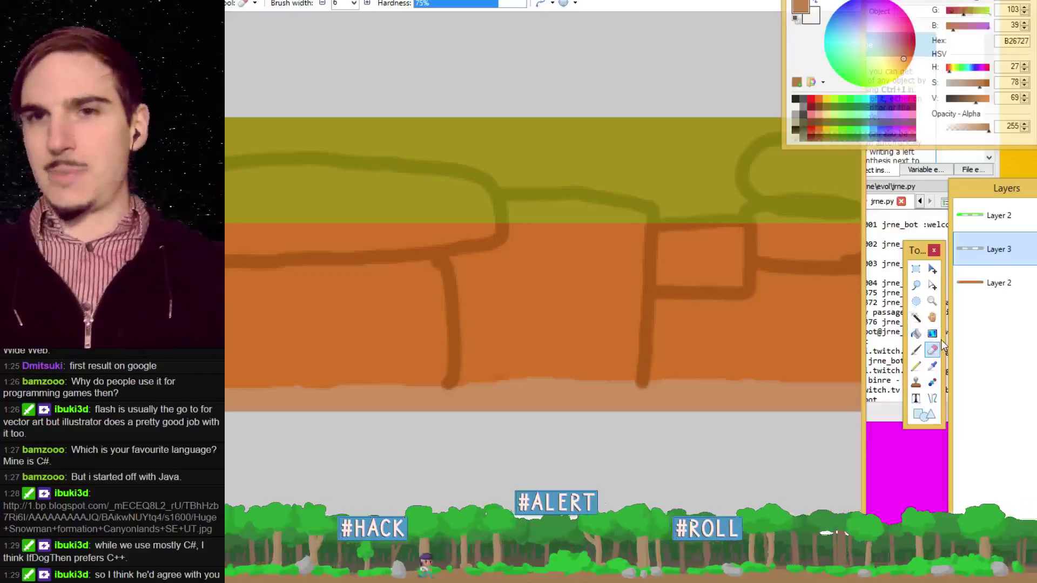
pyautogui.click(916, 350)
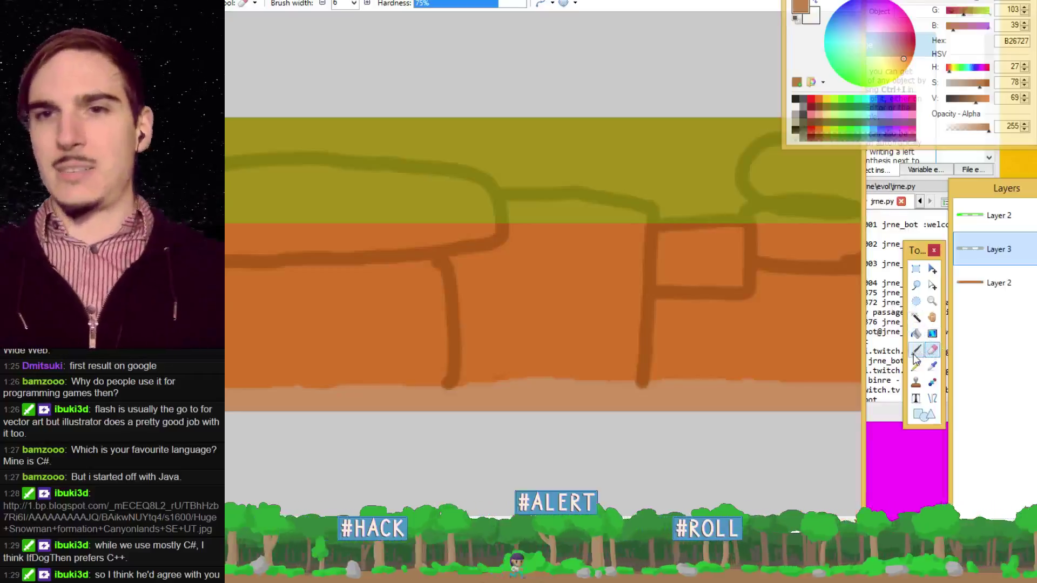
pyautogui.click(548, 177)
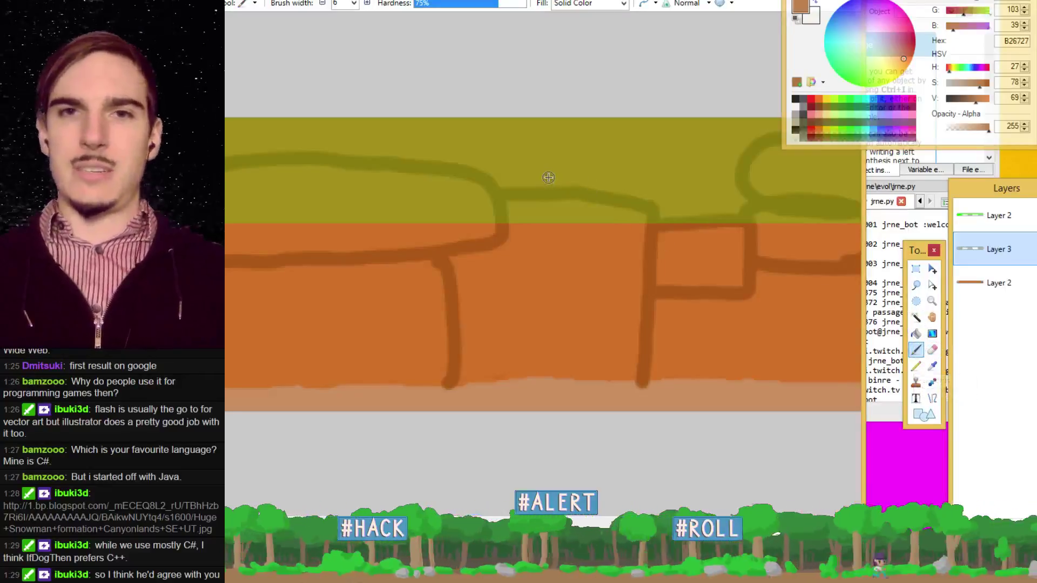
pyautogui.click(933, 350)
pyautogui.click(549, 178)
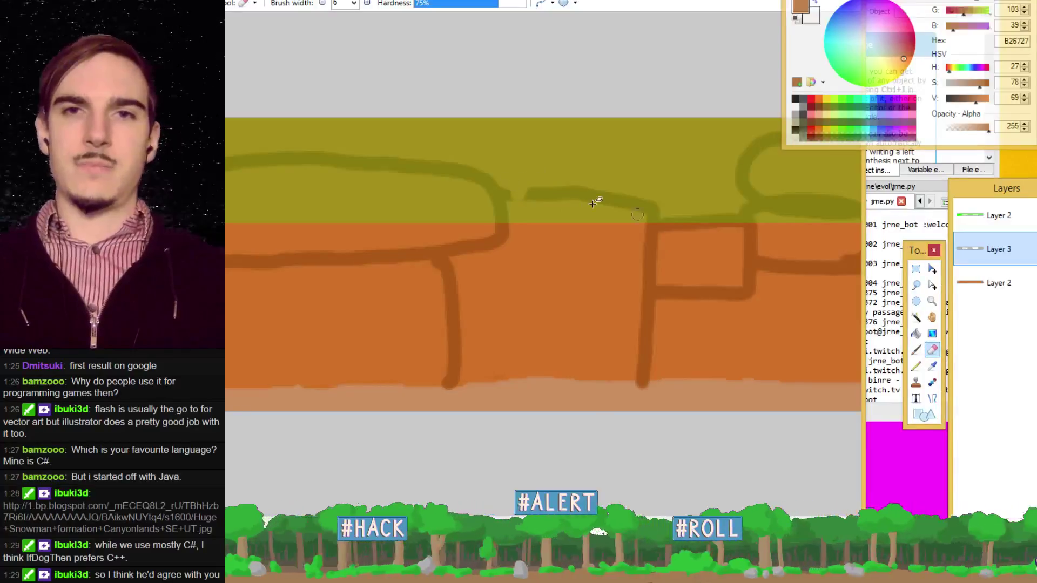
# - Paint a new edge from the cap rock's side, sloping outward beneath the block's top line and straight to the ground
pyautogui.click(915, 350)
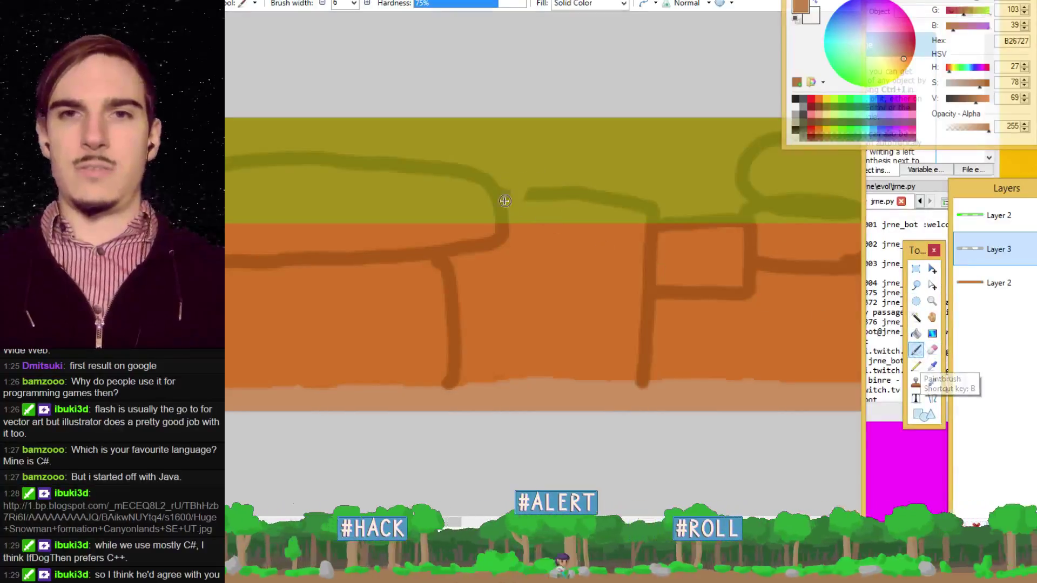
pyautogui.moveTo(506, 201); pyautogui.dragTo(573, 229)
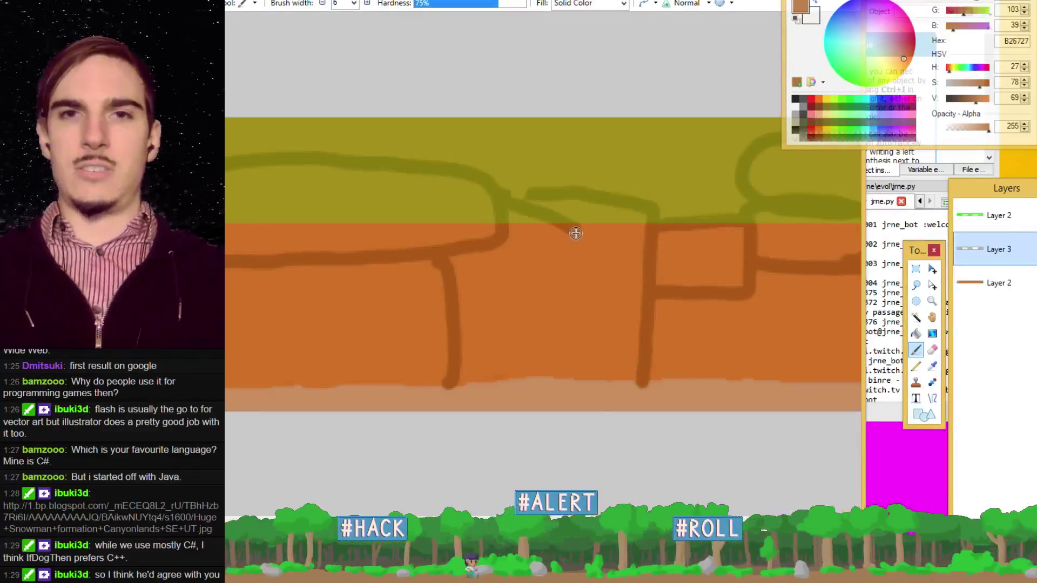
pyautogui.moveTo(579, 232); pyautogui.dragTo(573, 375)
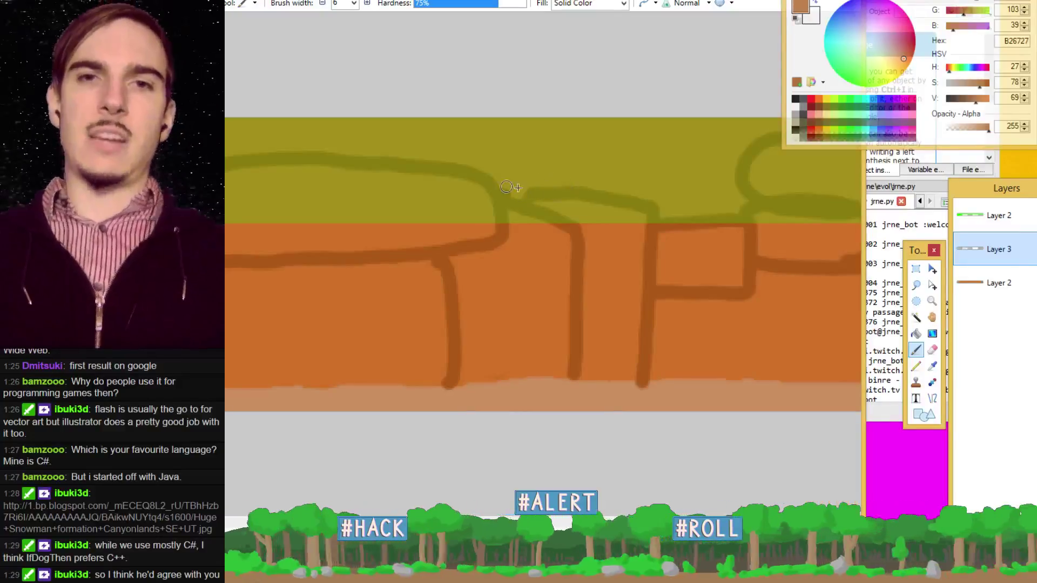
# - Outline another rock block beside the stacked boulders, with a short top line and a vertical edge reaching the ground
pyautogui.click(932, 350)
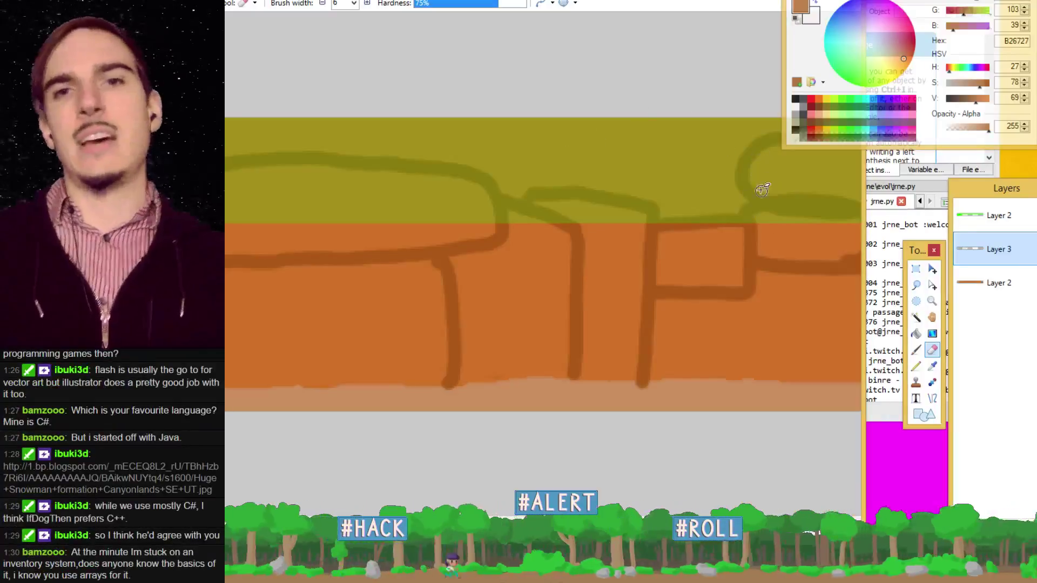
pyautogui.hscroll(5, 470, 264)
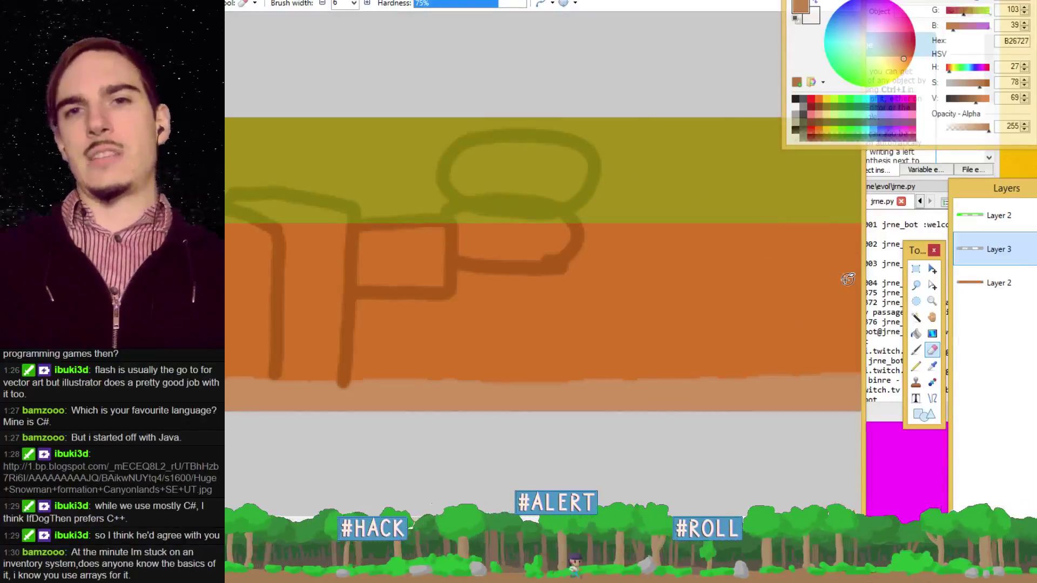
pyautogui.click(916, 351)
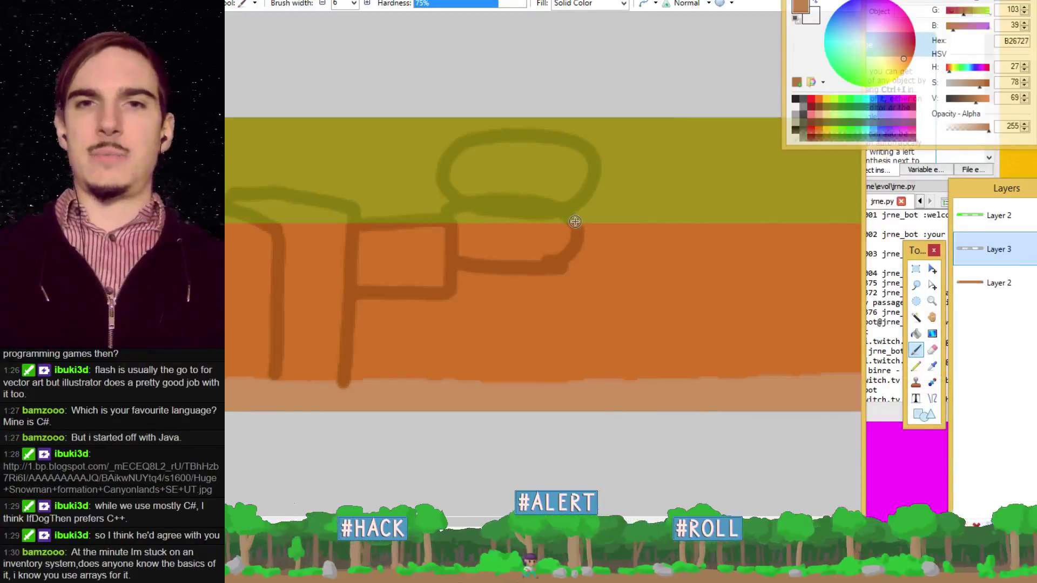
pyautogui.moveTo(574, 219)
pyautogui.mouseDown()
pyautogui.moveTo(627, 204)
pyautogui.moveTo(639, 217)
pyautogui.moveTo(638, 374)
pyautogui.mouseUp()
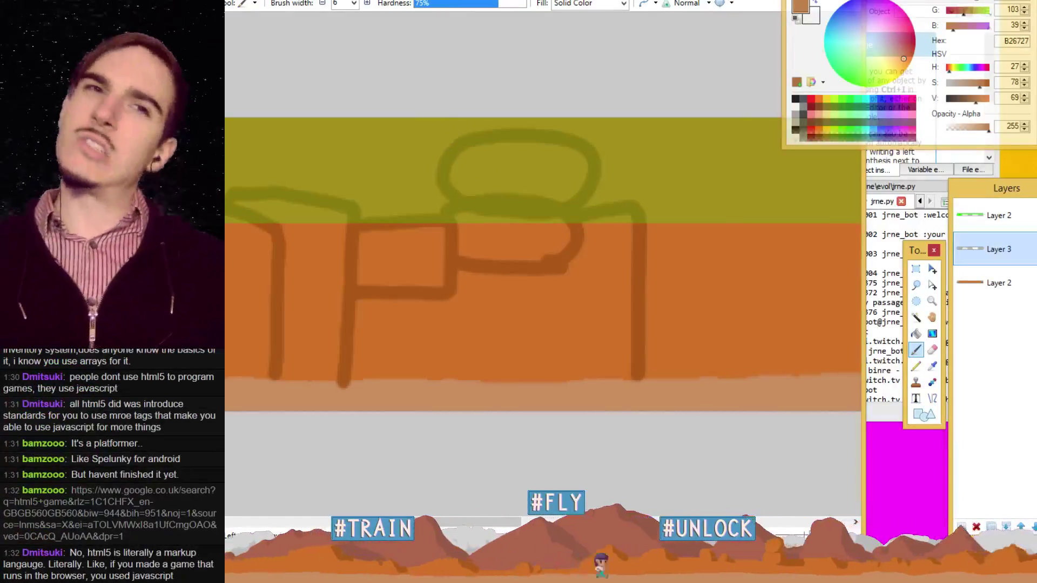
# - Switch to the web browser and search Google for "html5 quantz"
pyautogui.hotkey('alt', 'Tab')
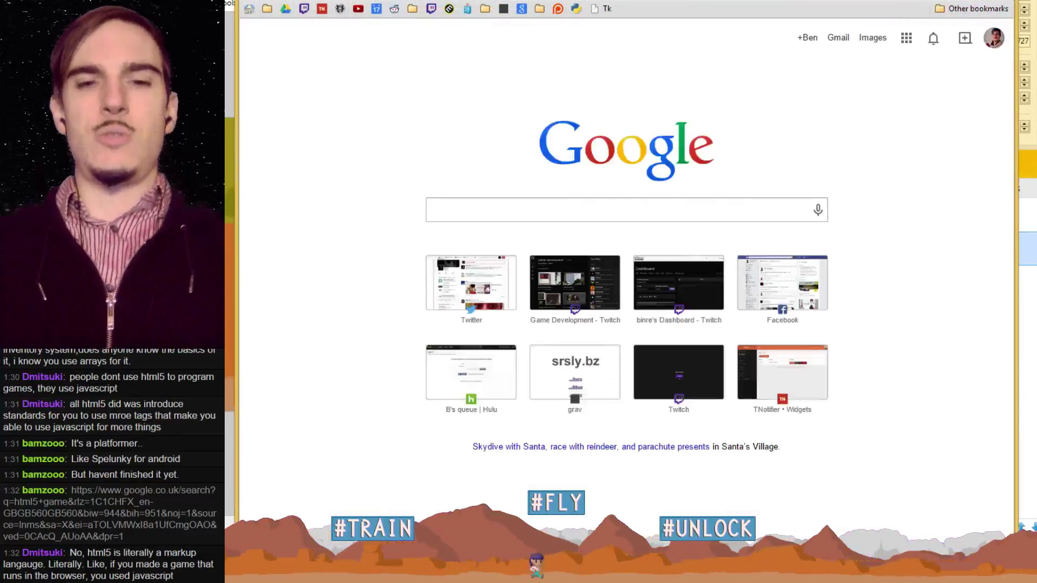
pyautogui.write('quan')
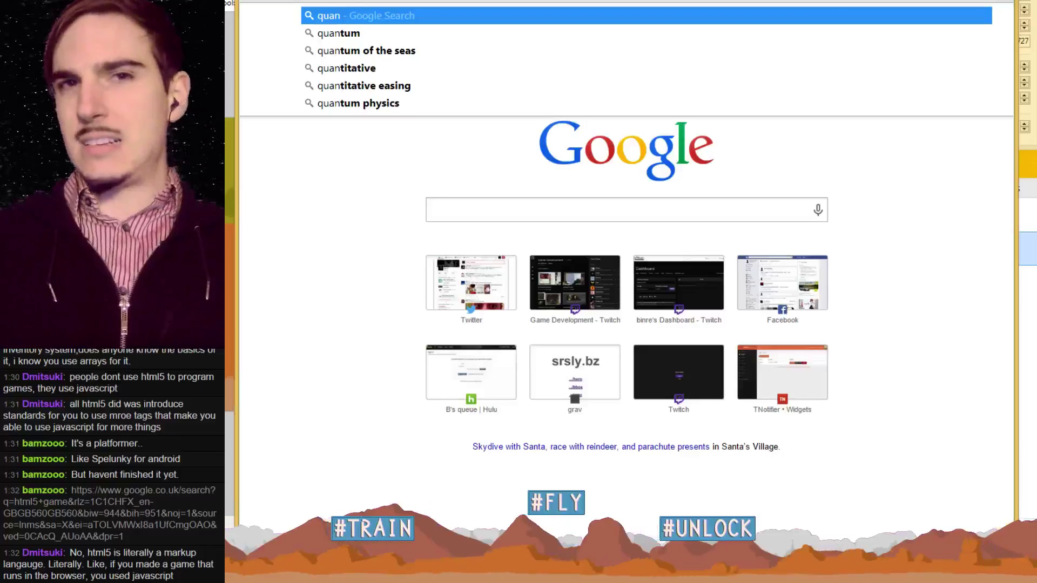
pyautogui.press('BackSpace')
pyautogui.press('BackSpace')
pyautogui.press('BackSpace')
pyautogui.press('BackSpace')
pyautogui.write('html')
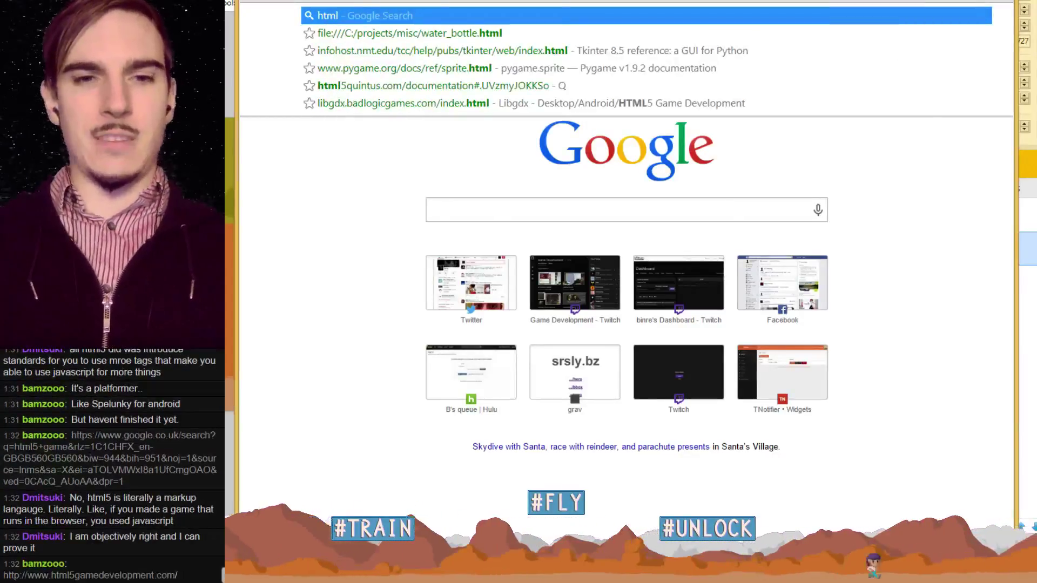
pyautogui.write('5 qu')
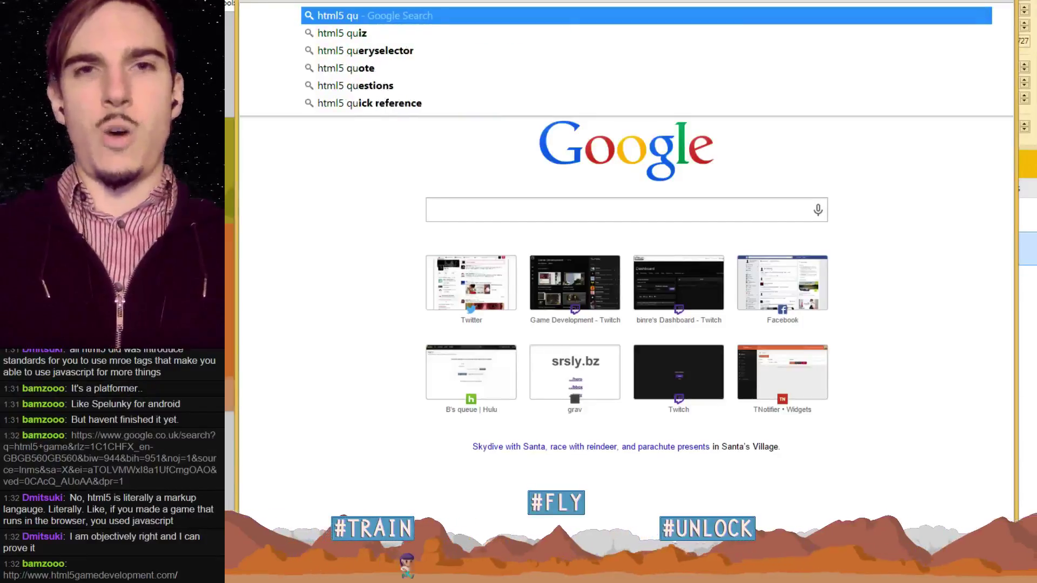
pyautogui.write('ant')
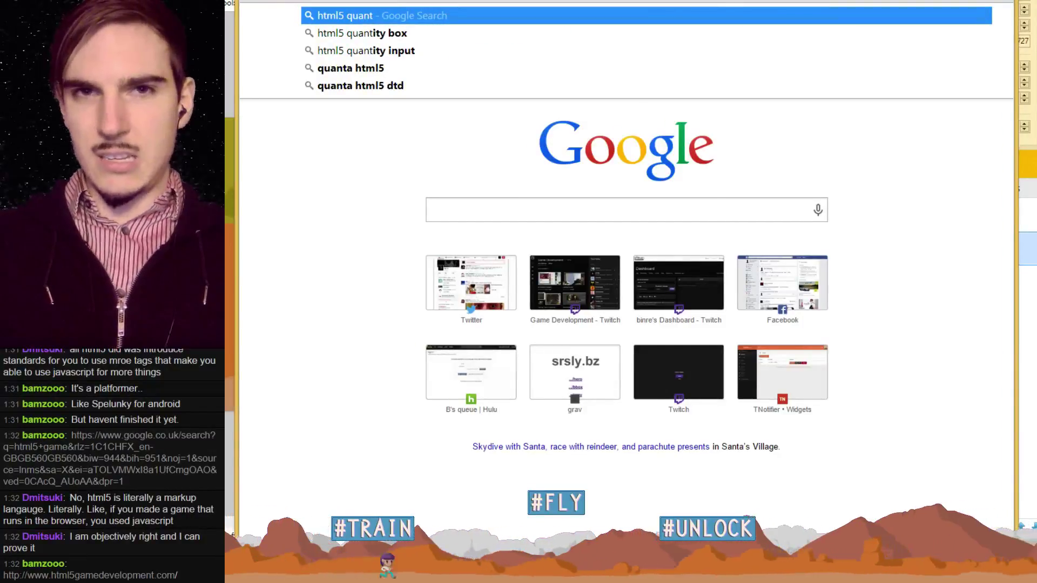
pyautogui.write('z')
pyautogui.press('Return')
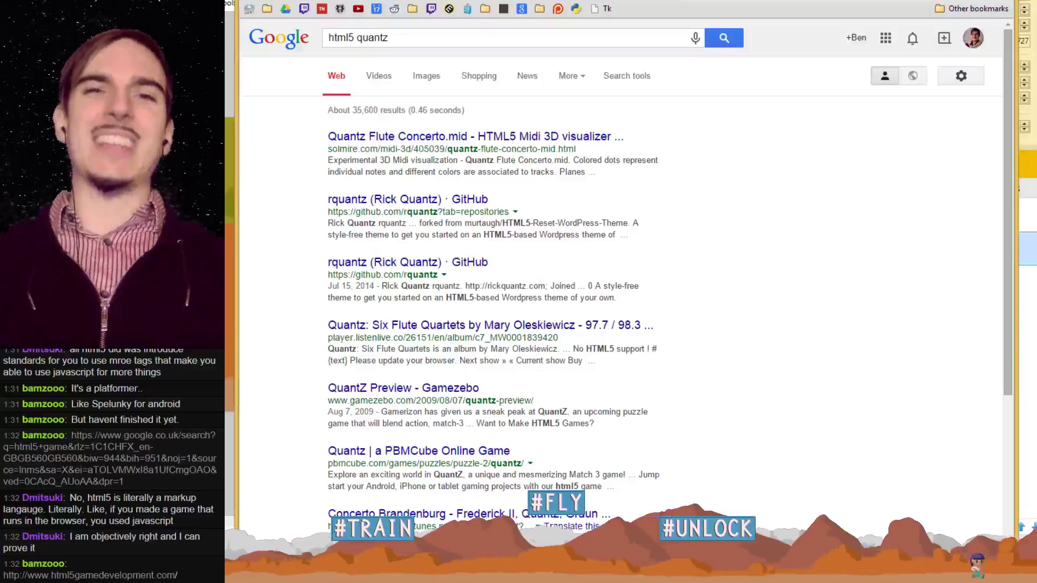
pyautogui.hotkey('alt', 'Tab')
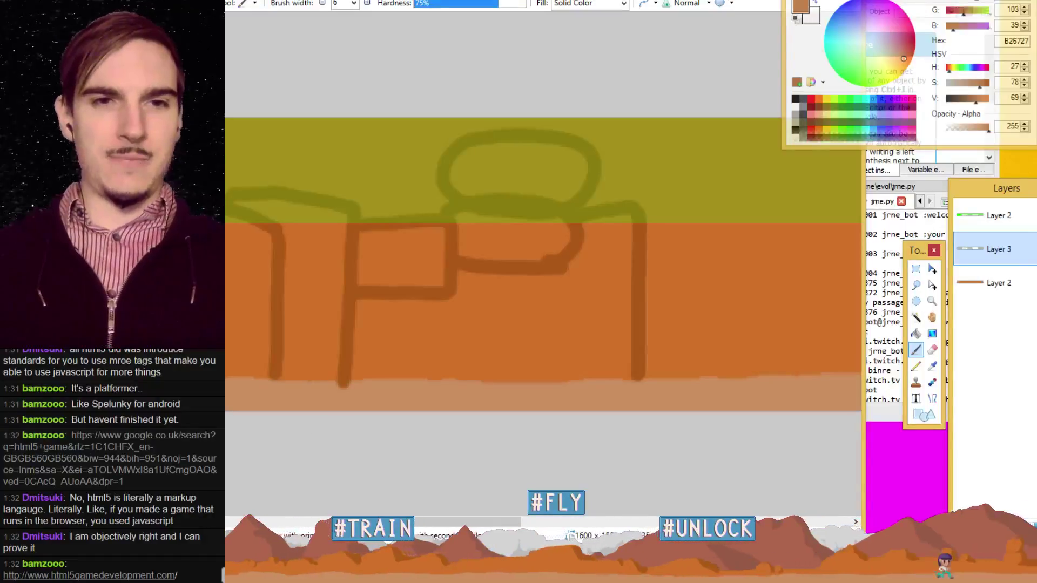
pyautogui.hotkey('alt', 'Tab')
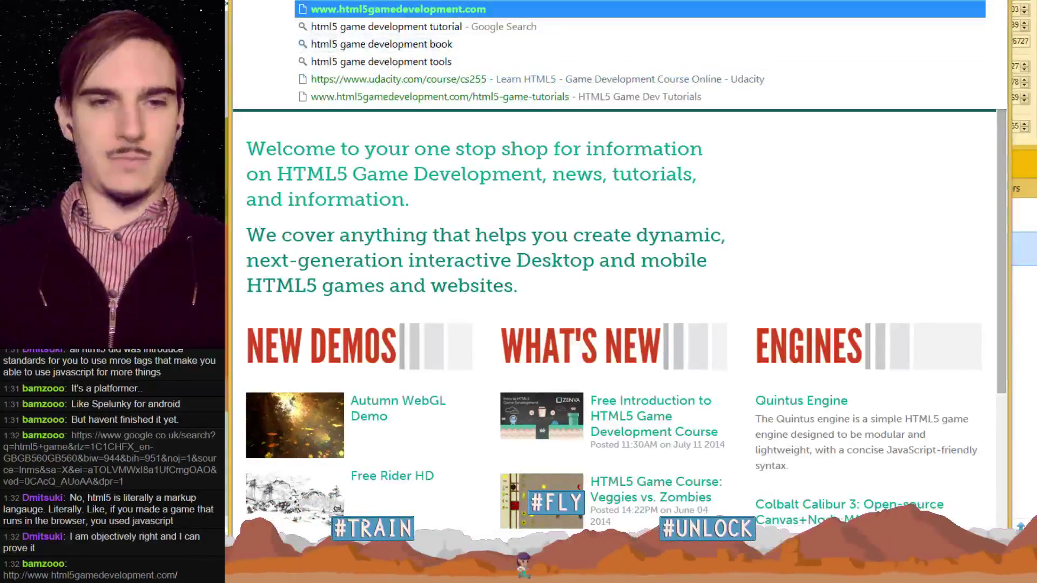
pyautogui.press('Return')
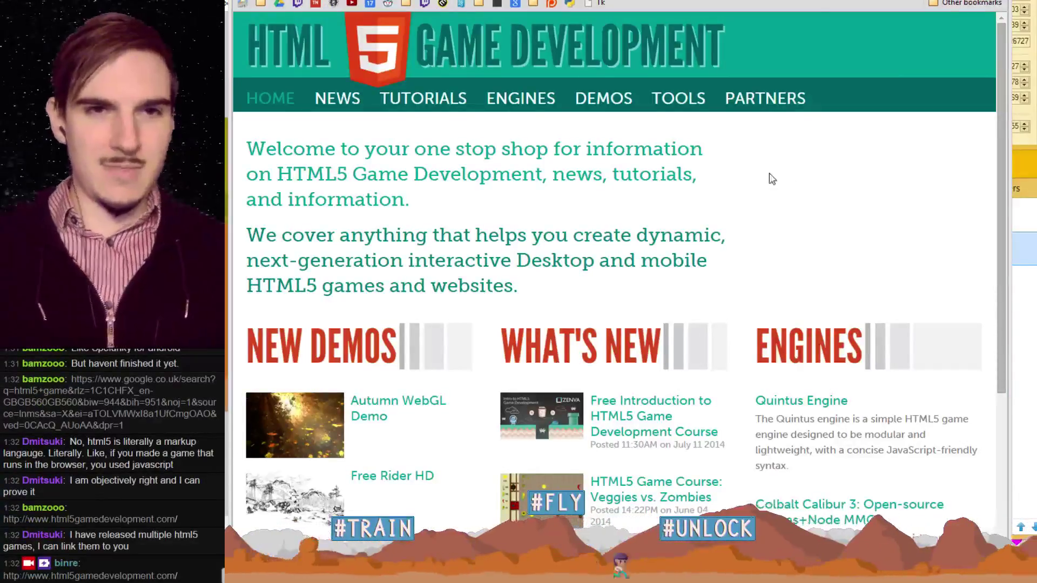
# - Return from the browser to the paint.net canvas and read back through the recent stream chat messages about HTML5
pyautogui.hotkey('ctrl', 'Tab')
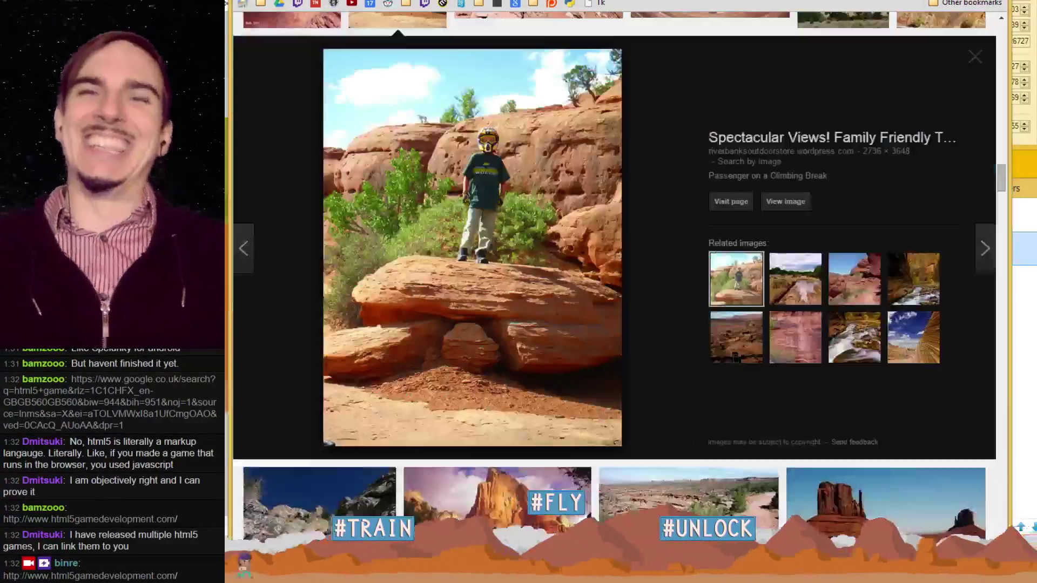
pyautogui.hotkey('alt', 'Tab')
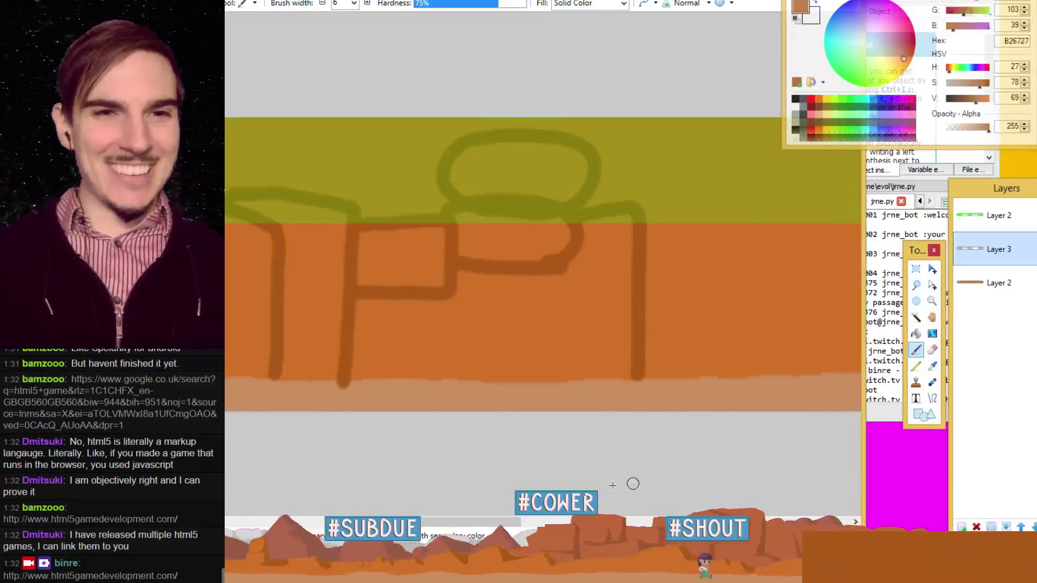
pyautogui.moveTo(67, 480); pyautogui.dragTo(71, 492)
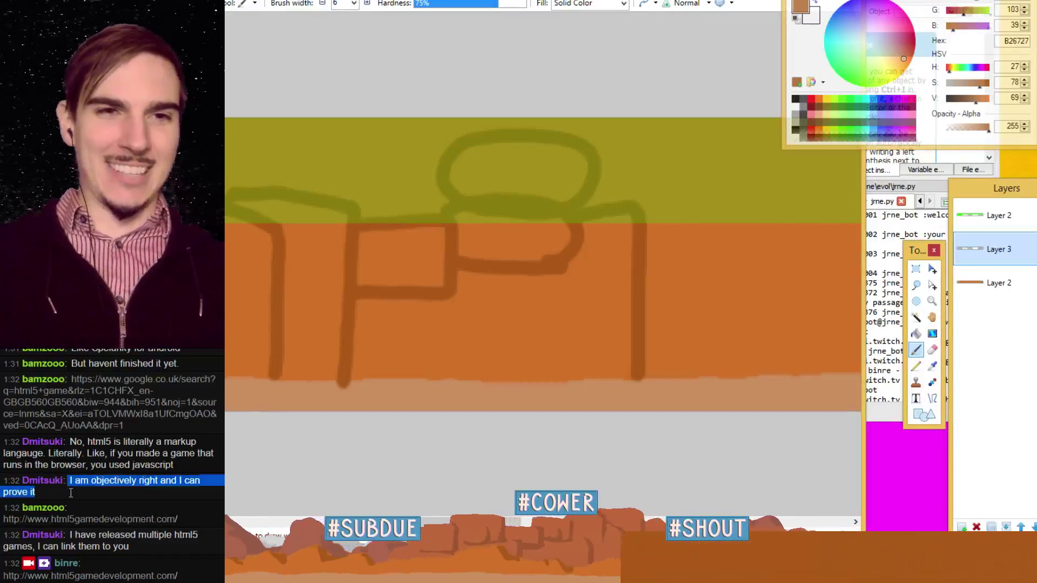
pyautogui.scroll(3, 121, 470)
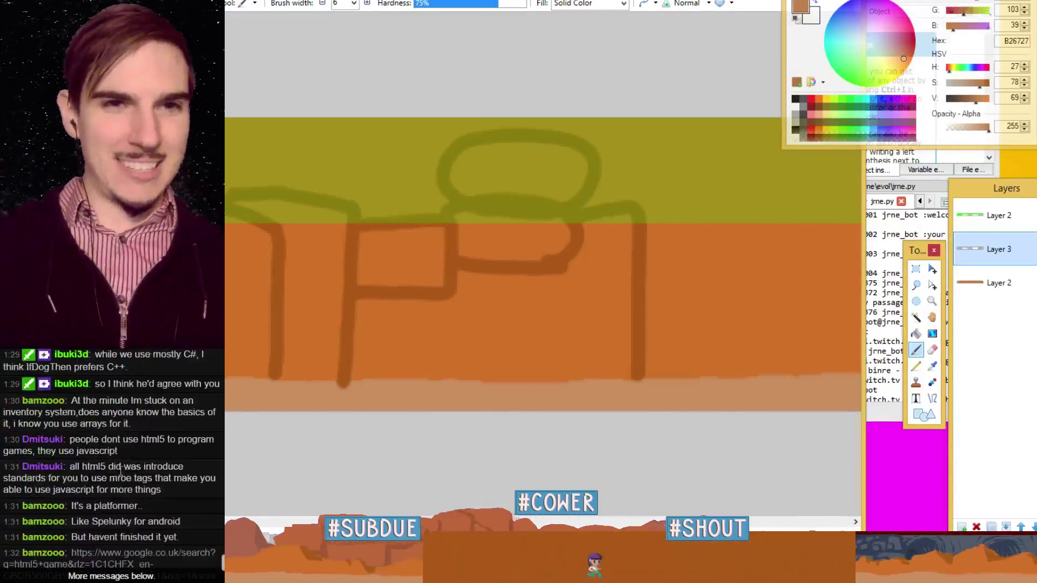
pyautogui.scroll(-3, 121, 470)
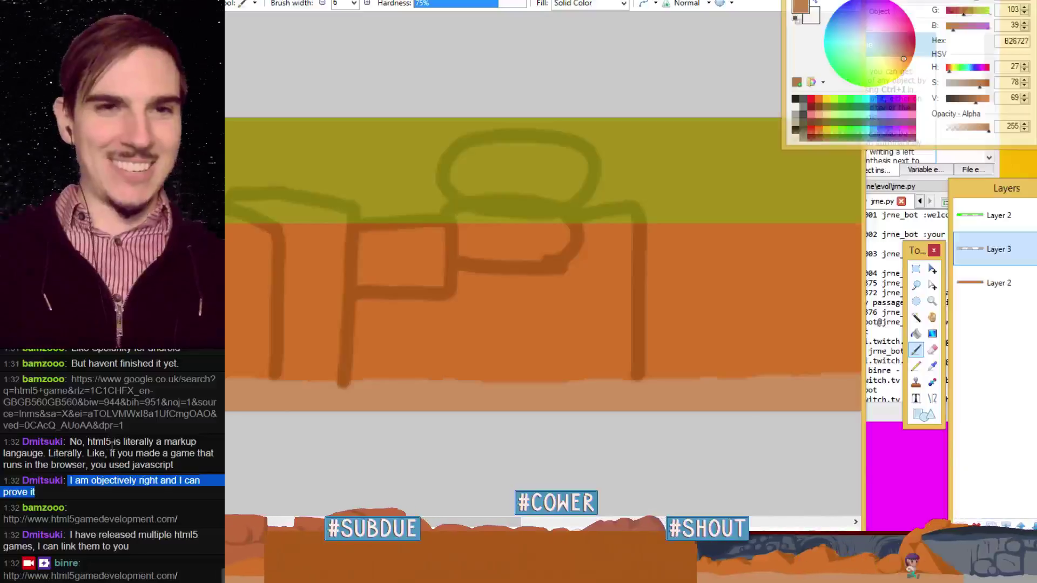
pyautogui.click(118, 491)
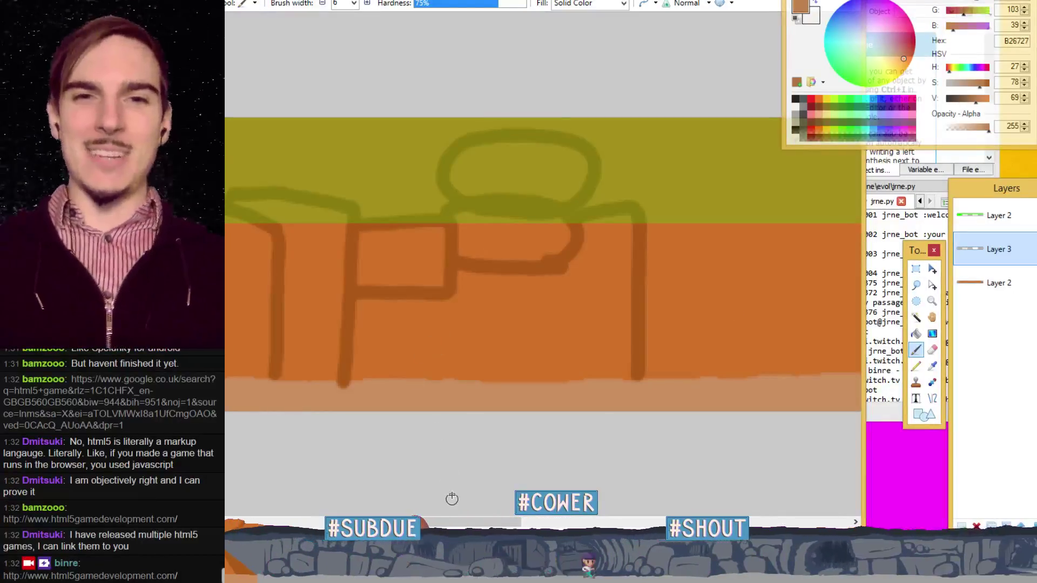
# - Erase the lower edge of the rectangular block beside the stacked boulders and repaint it higher, level with the lower boulder's base
pyautogui.moveTo(458, 525); pyautogui.dragTo(472, 525)
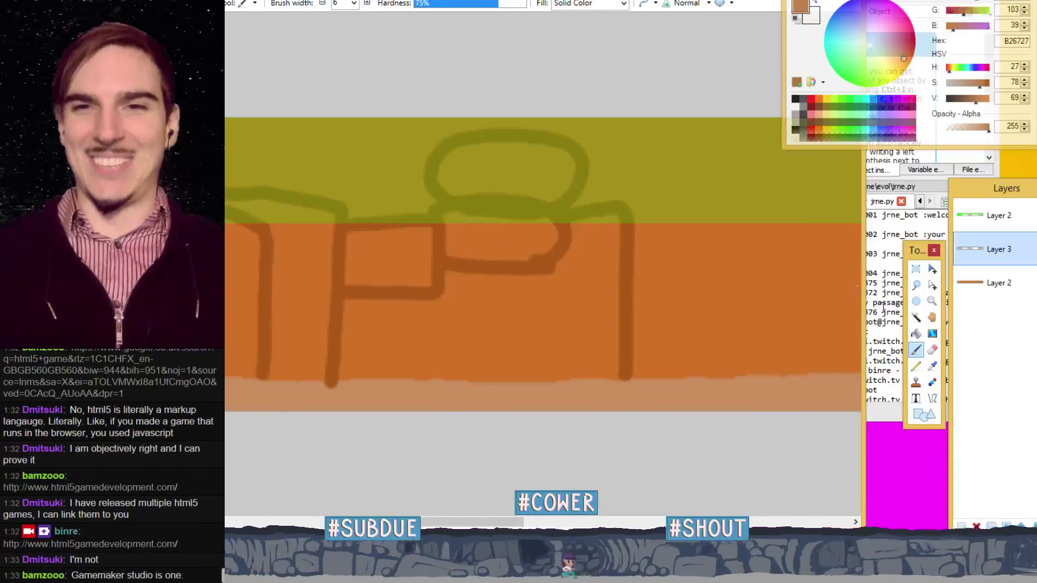
pyautogui.click(933, 350)
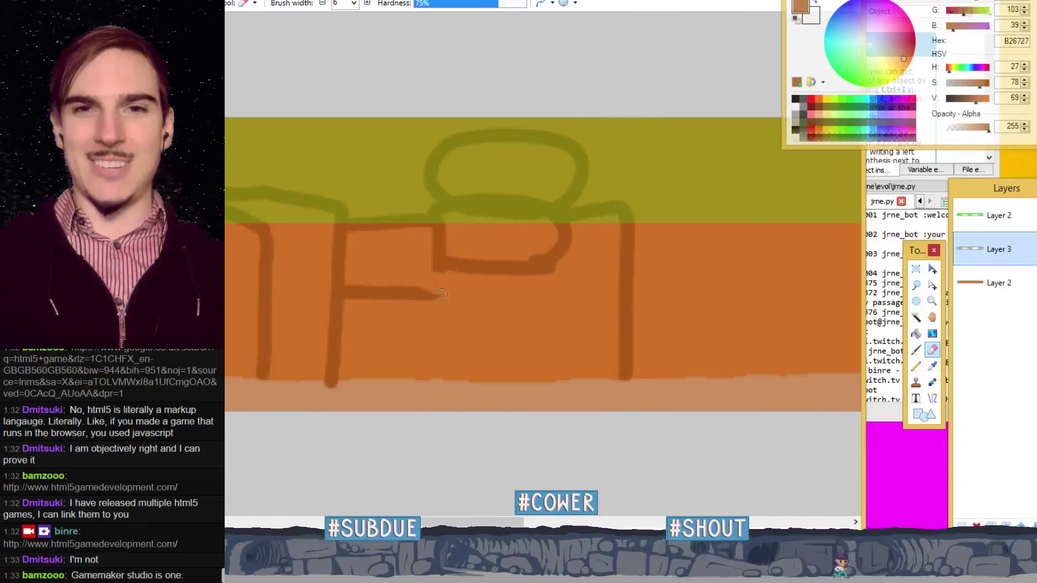
pyautogui.moveTo(425, 304)
pyautogui.mouseDown()
pyautogui.moveTo(405, 296)
pyautogui.moveTo(394, 318)
pyautogui.moveTo(385, 287)
pyautogui.moveTo(371, 314)
pyautogui.mouseUp()
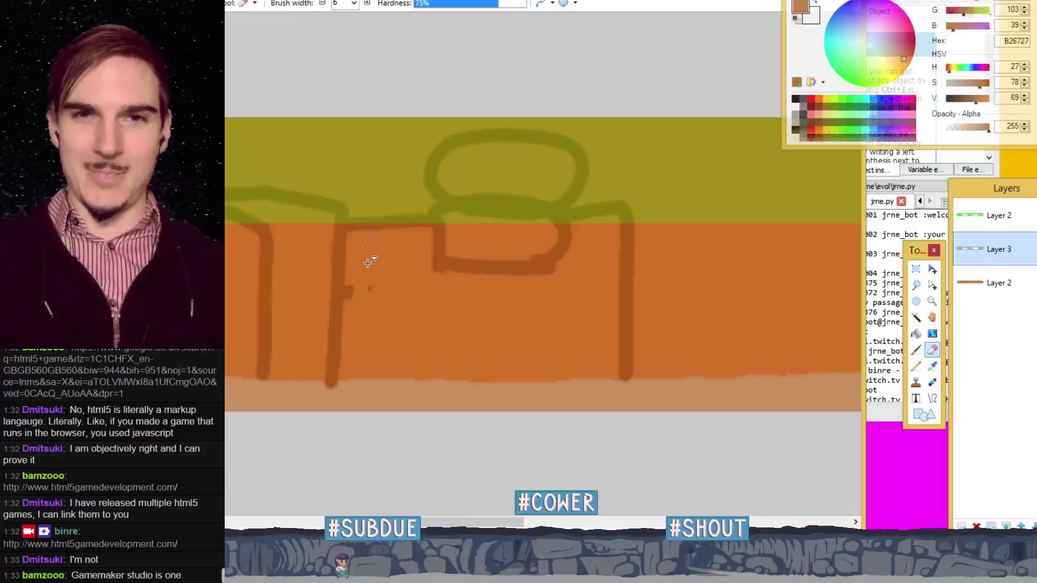
pyautogui.moveTo(360, 292); pyautogui.dragTo(354, 288)
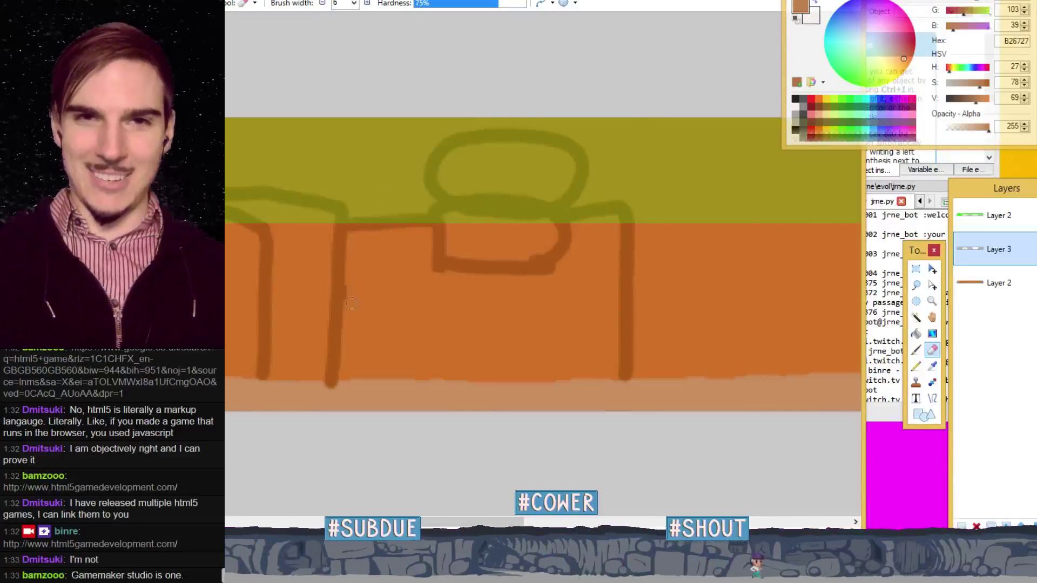
pyautogui.click(916, 349)
pyautogui.moveTo(438, 269); pyautogui.dragTo(342, 275)
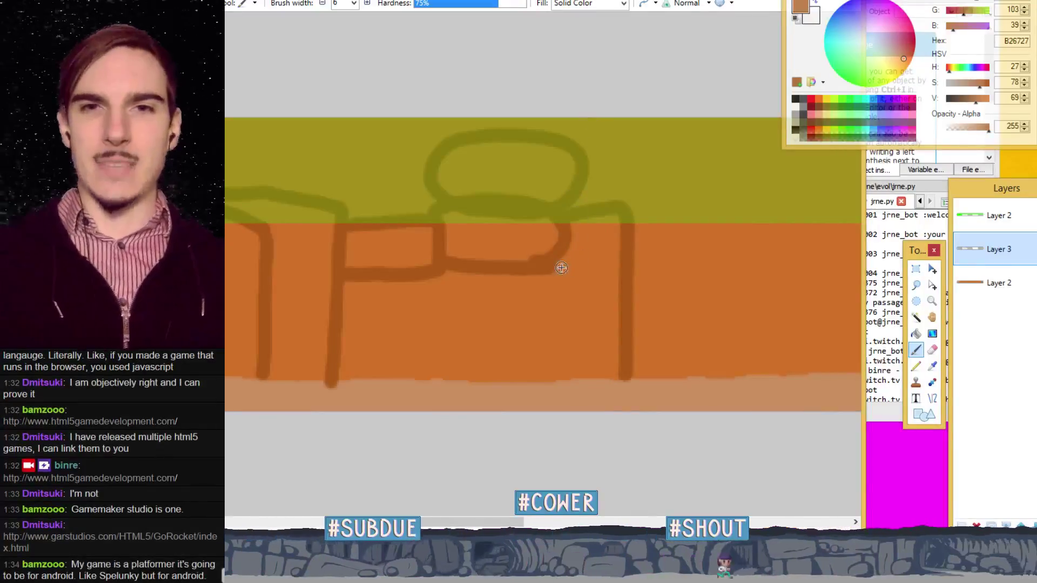
# - Paint a near-vertical edge from the lower stacked boulder's corner to the ground and erase the rough bump inside that boulder
pyautogui.moveTo(557, 266); pyautogui.dragTo(562, 372)
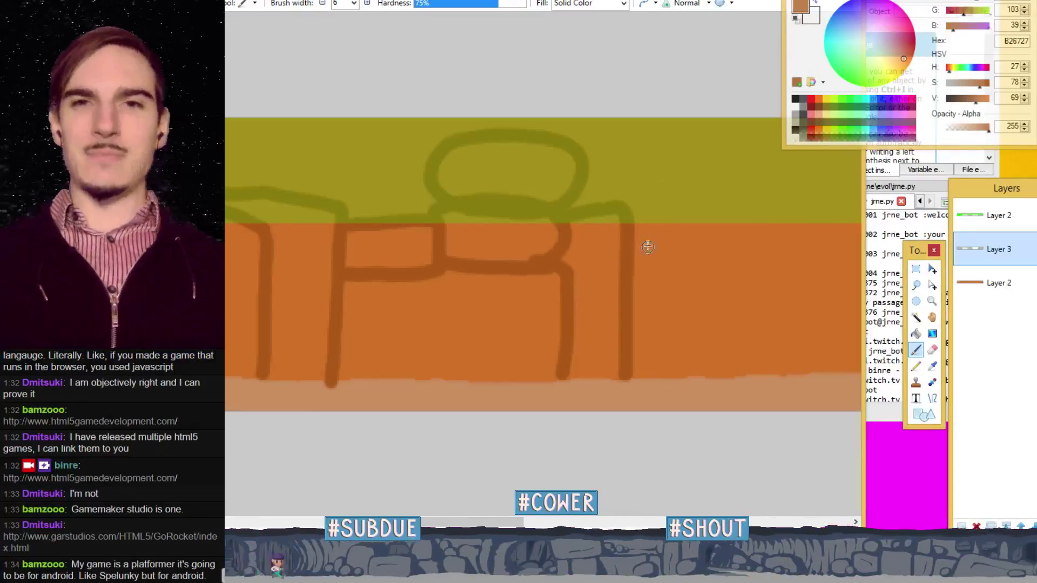
pyautogui.click(929, 351)
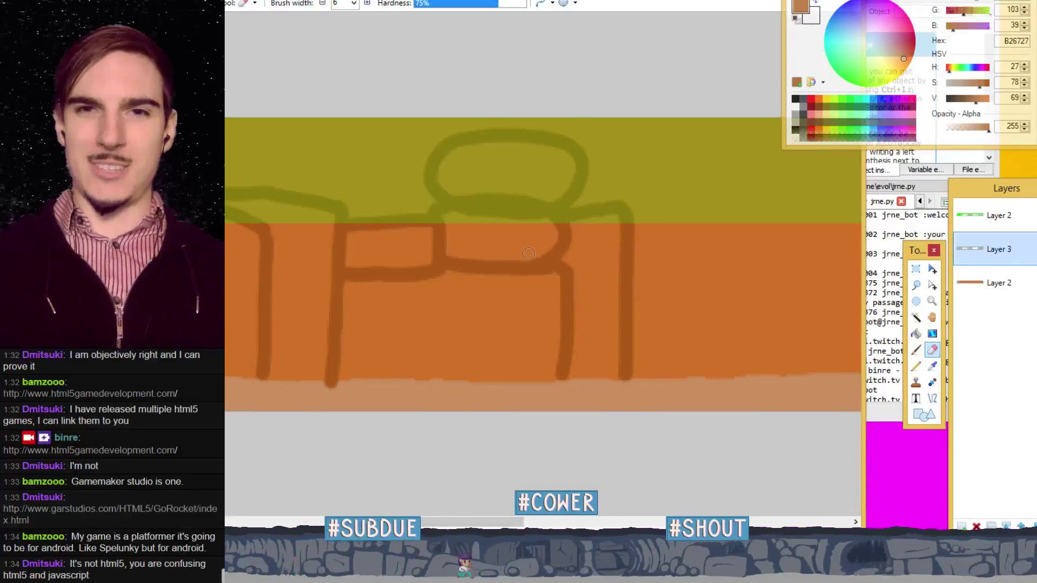
# - Paint a rounded boulder outline on the ground, overlapping the foot of the new edge, and round off its outer side
pyautogui.click(915, 353)
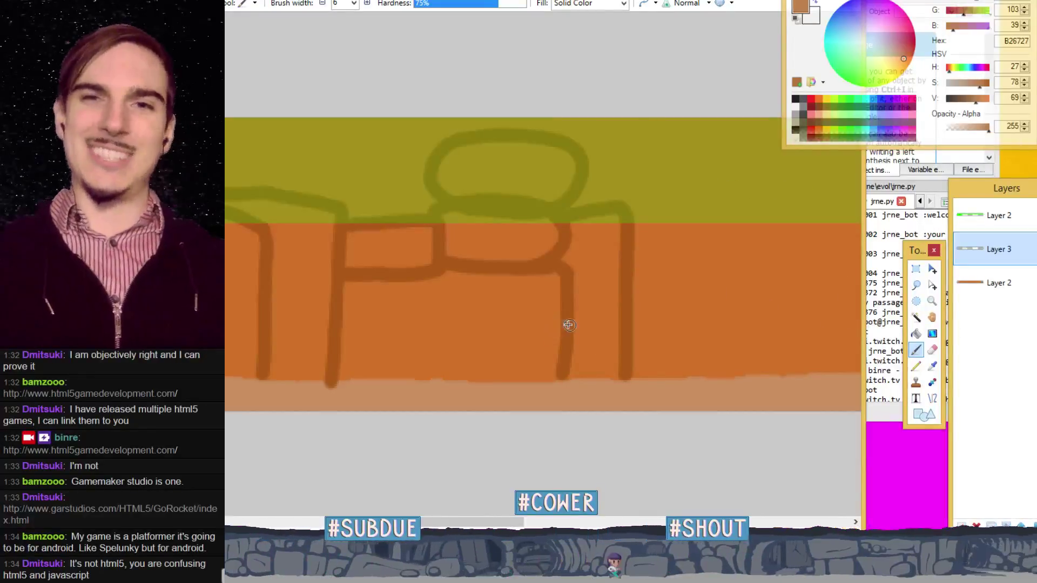
pyautogui.moveTo(573, 323)
pyautogui.mouseDown()
pyautogui.moveTo(525, 322)
pyautogui.moveTo(496, 352)
pyautogui.moveTo(528, 375)
pyautogui.moveTo(569, 373)
pyautogui.moveTo(573, 348)
pyautogui.moveTo(558, 321)
pyautogui.moveTo(573, 331)
pyautogui.moveTo(572, 352)
pyautogui.moveTo(561, 322)
pyautogui.moveTo(575, 333)
pyautogui.moveTo(558, 317)
pyautogui.mouseUp()
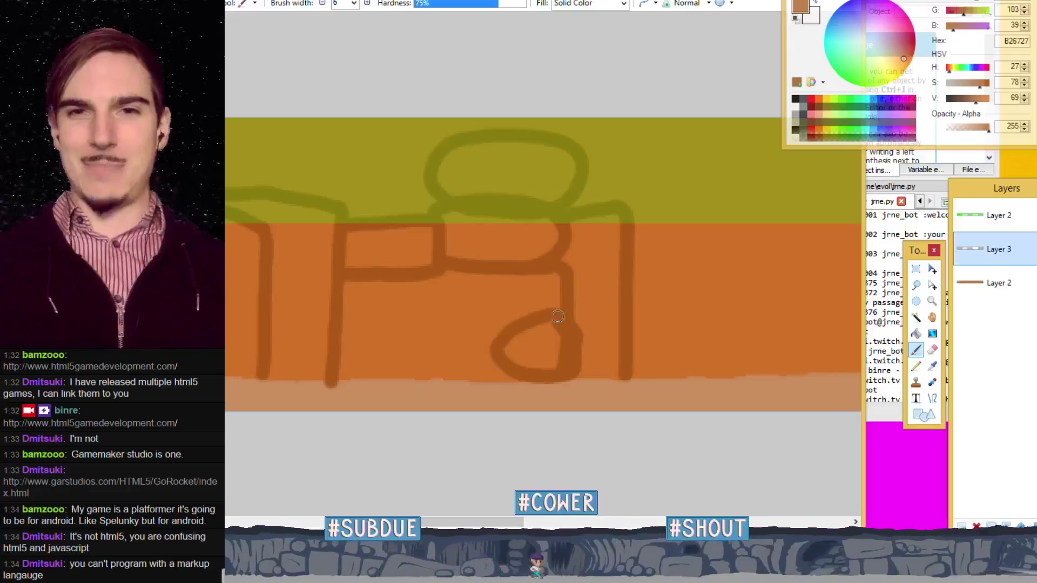
pyautogui.moveTo(573, 365)
pyautogui.mouseDown()
pyautogui.moveTo(574, 331)
pyautogui.moveTo(581, 344)
pyautogui.mouseUp()
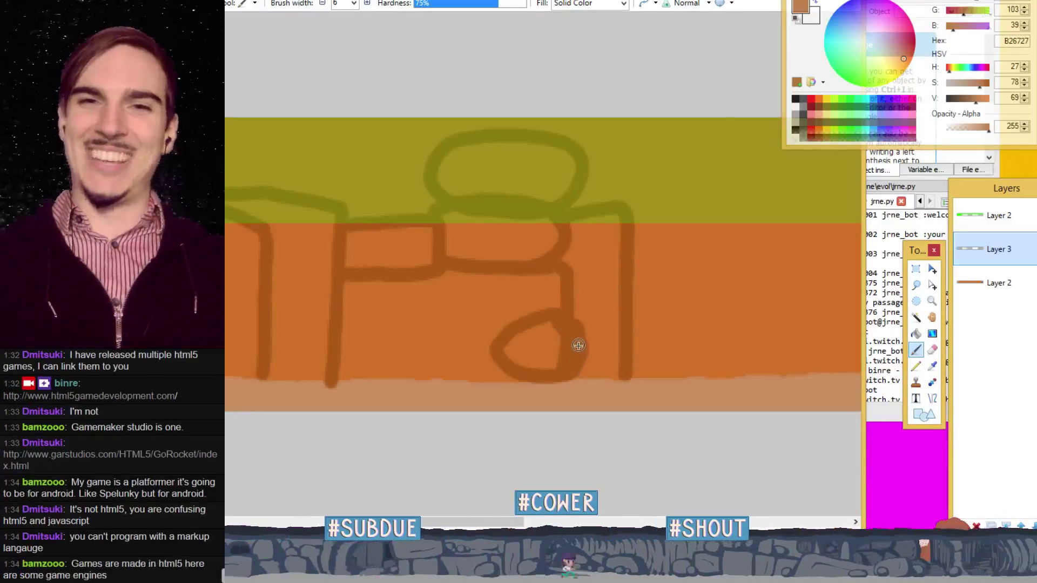
pyautogui.moveTo(580, 349); pyautogui.dragTo(553, 311)
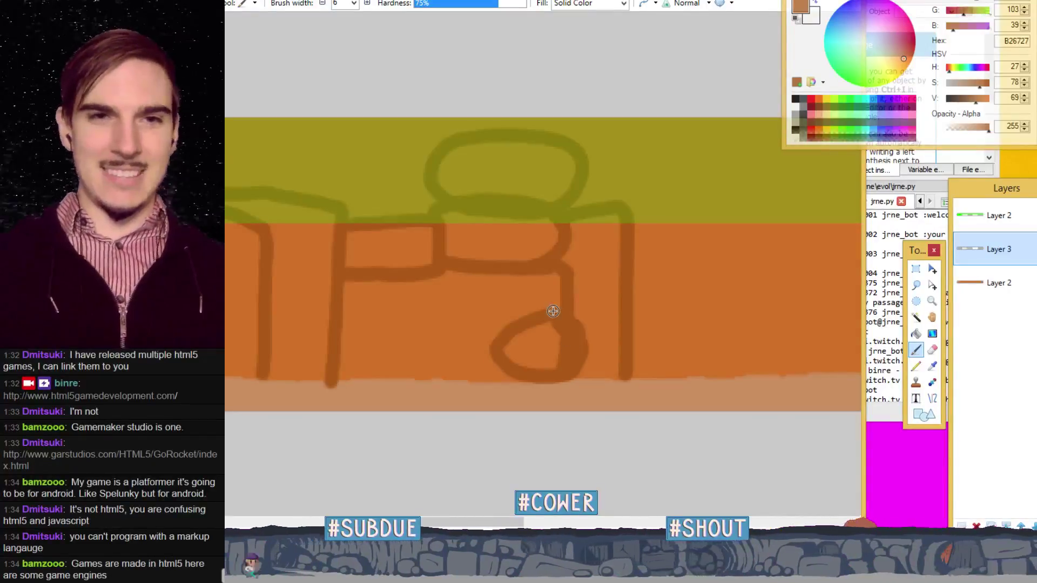
# - Time out the arguing viewer in the stream chat for 1 second and return to the canvas
pyautogui.click(57, 540)
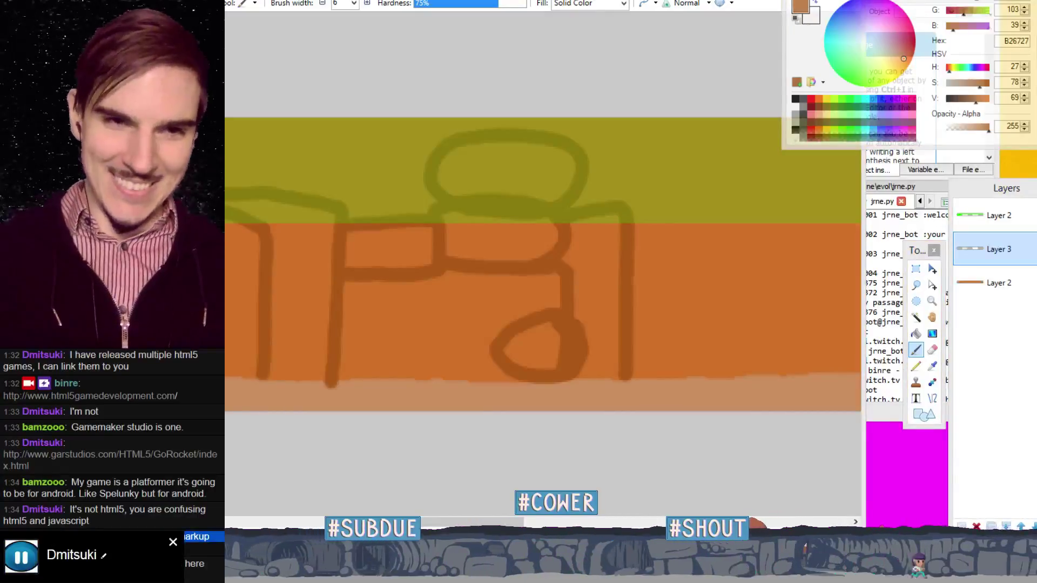
pyautogui.click(21, 556)
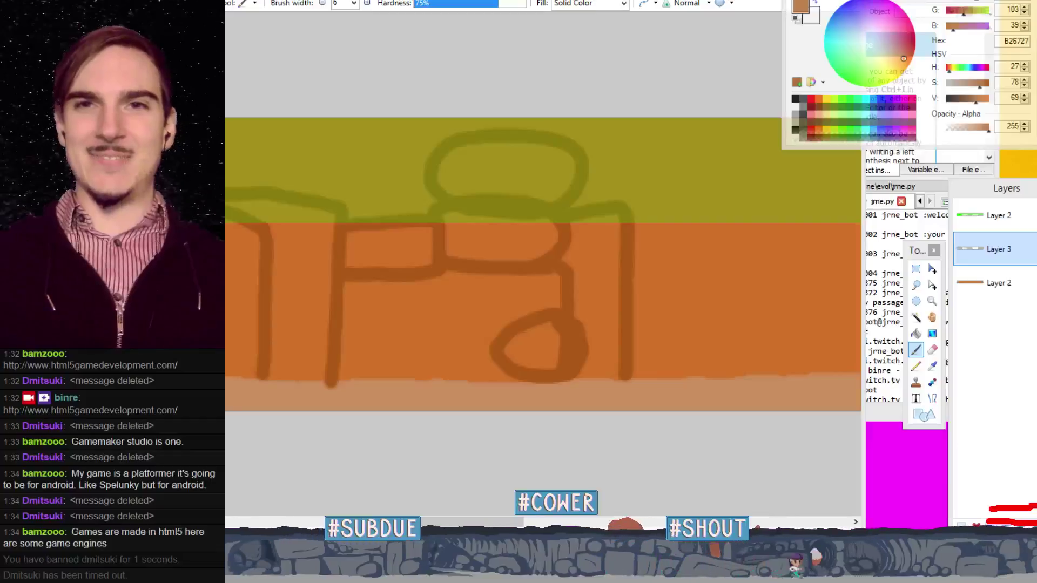
pyautogui.hotkey('alt', 'Tab')
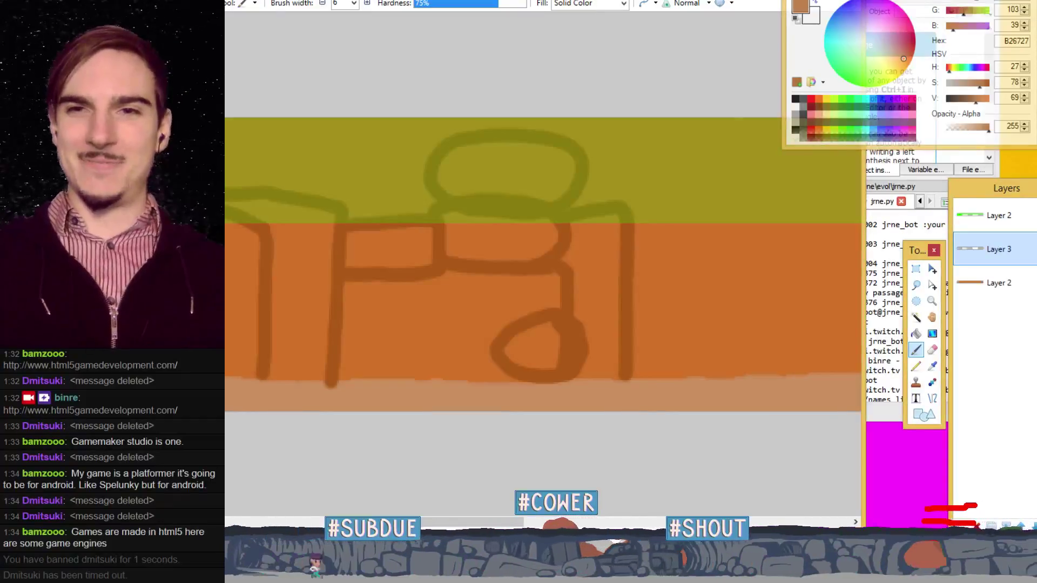
# - Erase the part of the near-vertical edge that overlaps the inside of the ground boulder
pyautogui.click(932, 351)
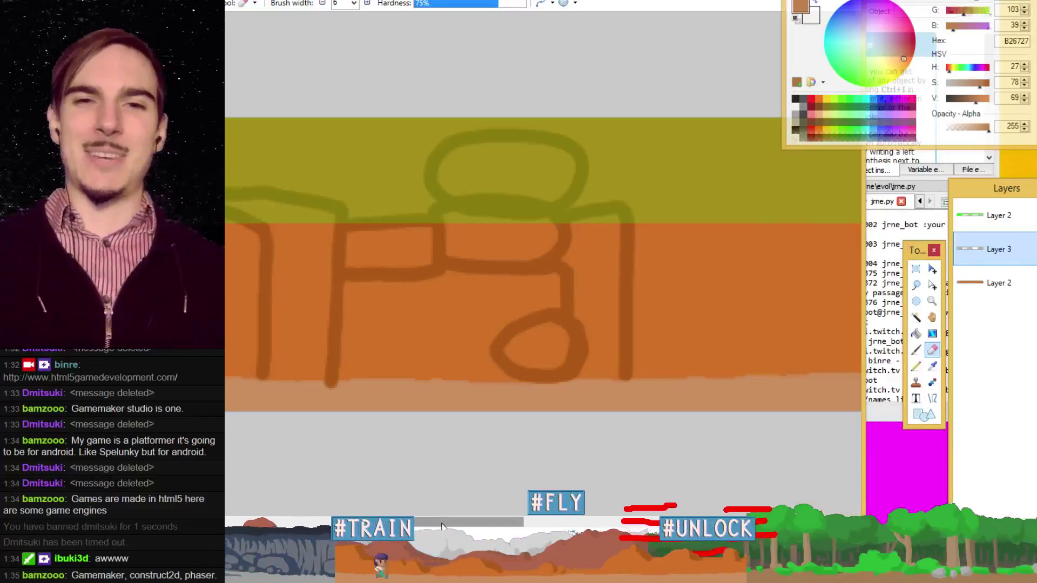
pyautogui.moveTo(443, 526); pyautogui.dragTo(424, 525)
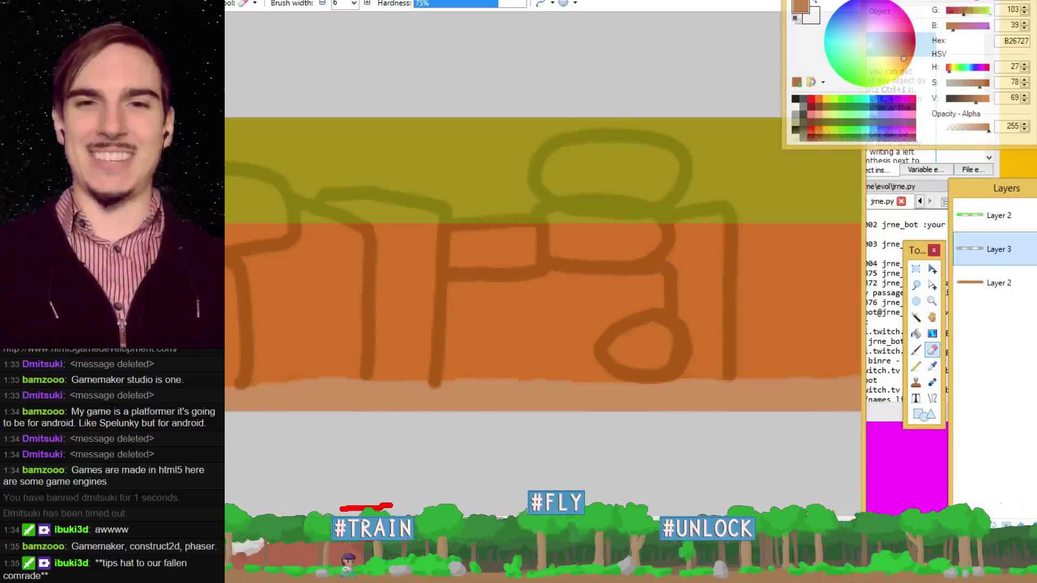
pyautogui.hscroll(-4, 544, 259)
pyautogui.hscroll(3, 538, 260)
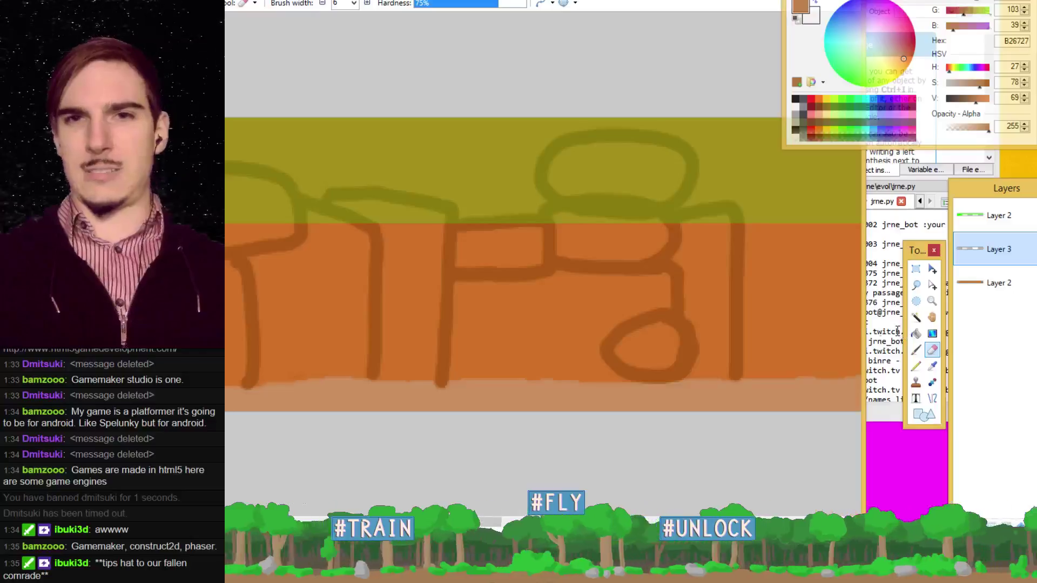
# - Paint a small round boulder on the ground touching the larger one, undoing the trial outlines and the horizontal line
pyautogui.click(916, 350)
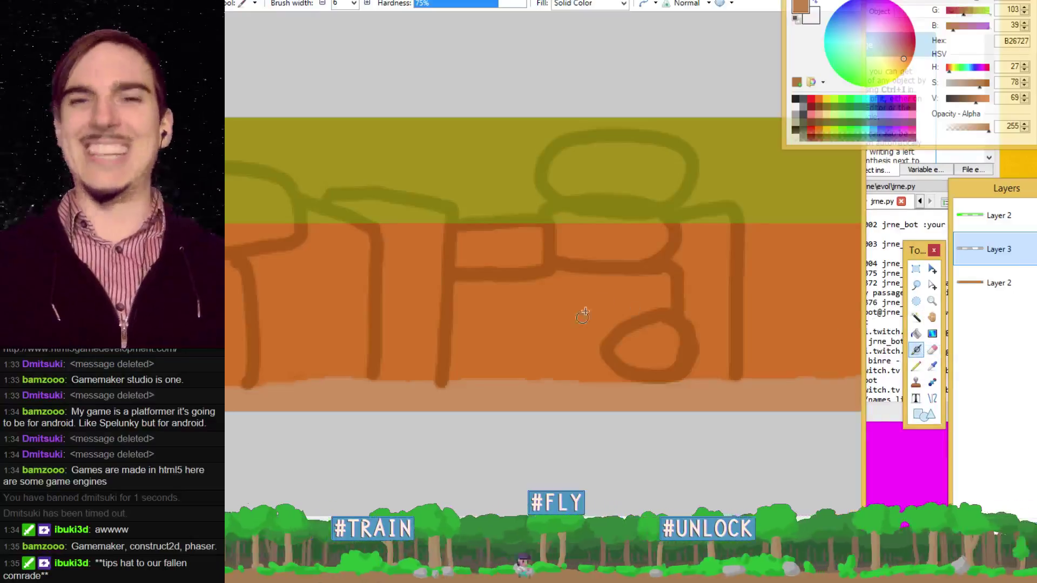
pyautogui.moveTo(600, 343)
pyautogui.mouseDown()
pyautogui.moveTo(582, 336)
pyautogui.moveTo(561, 348)
pyautogui.moveTo(563, 377)
pyautogui.mouseUp()
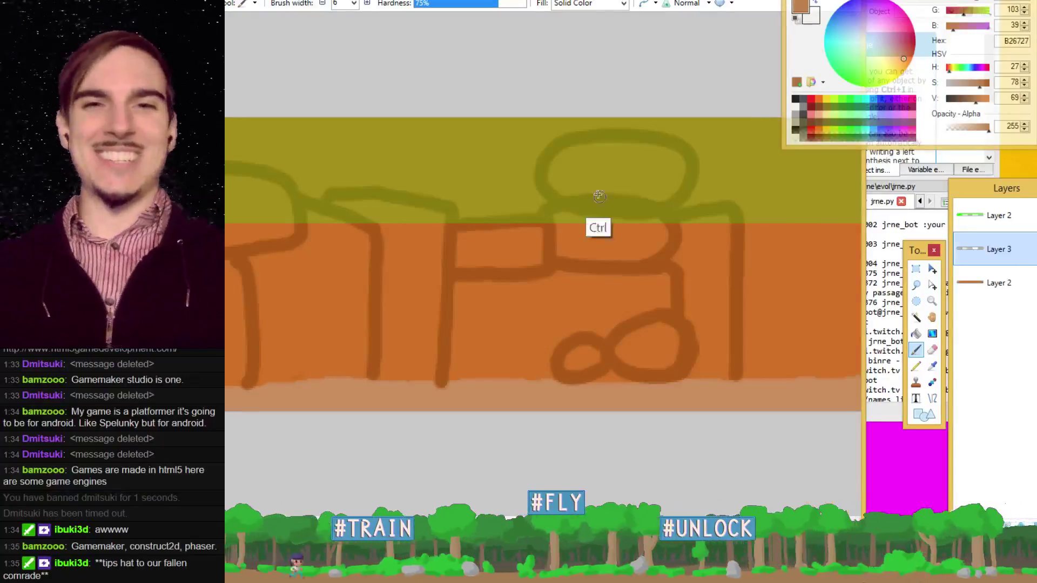
pyautogui.hotkey('ctrl', 'z')
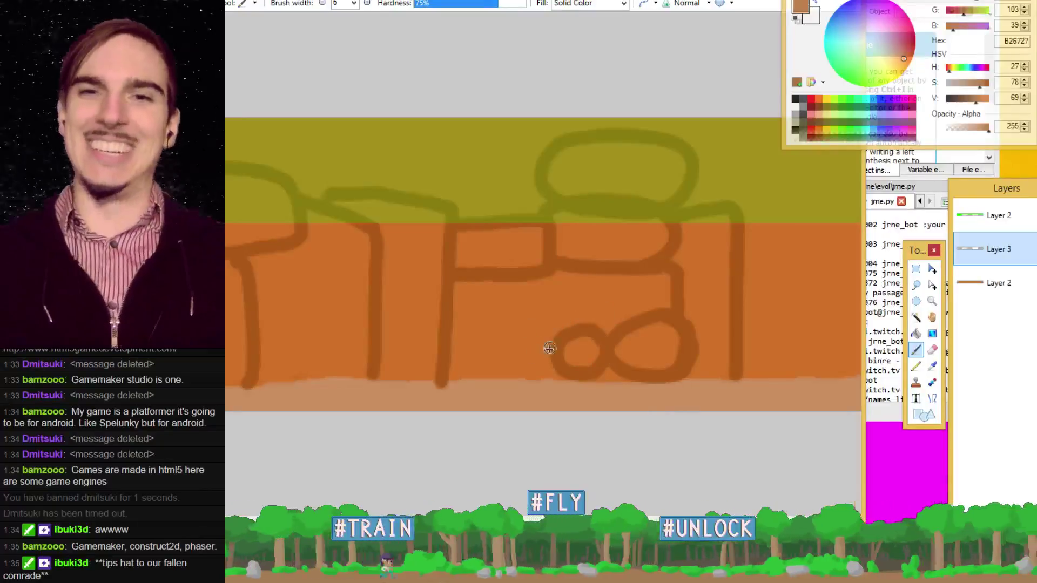
pyautogui.hotkey('ctrl', 'z')
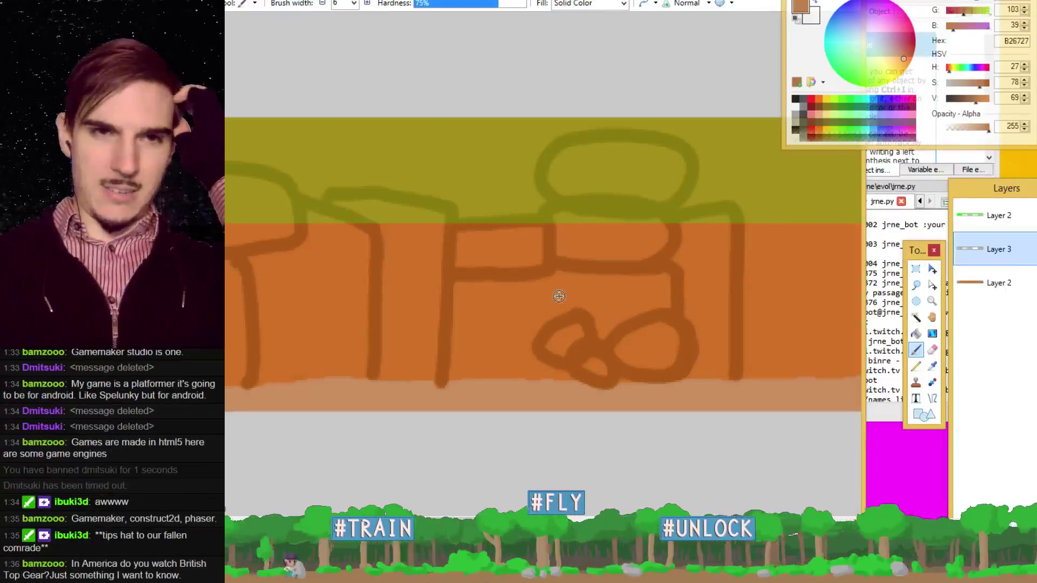
pyautogui.hotkey('ctrl', 'z')
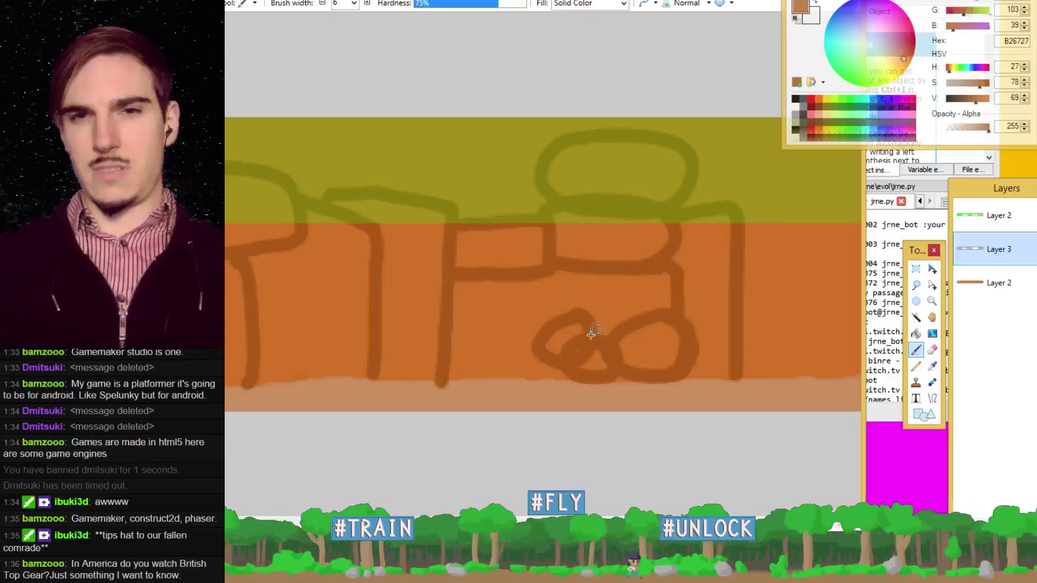
pyautogui.hotkey('ctrl', 'z')
pyautogui.hotkey('ctrl', 'z')
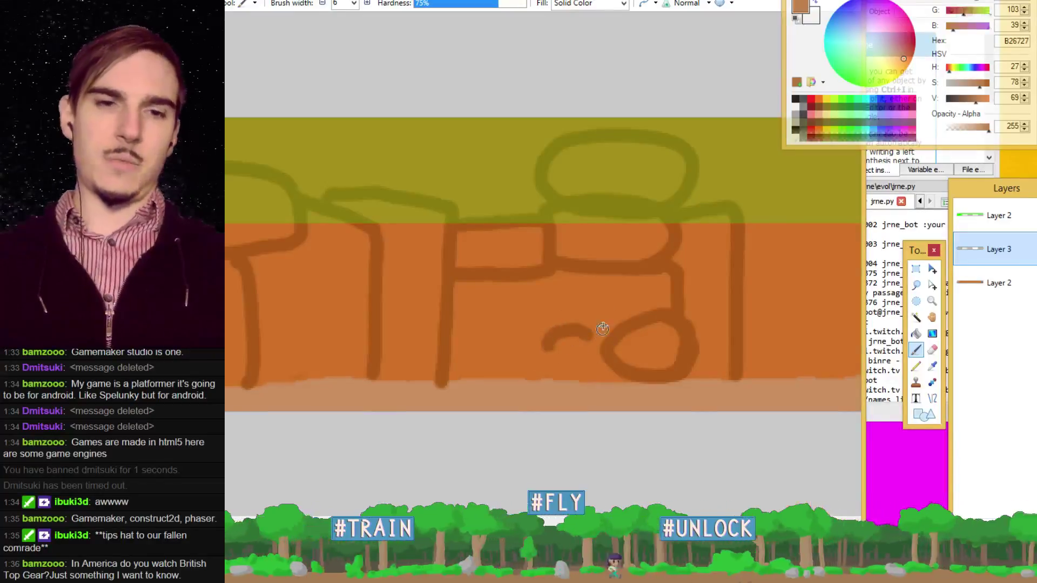
pyautogui.hotkey('ctrl', 'z')
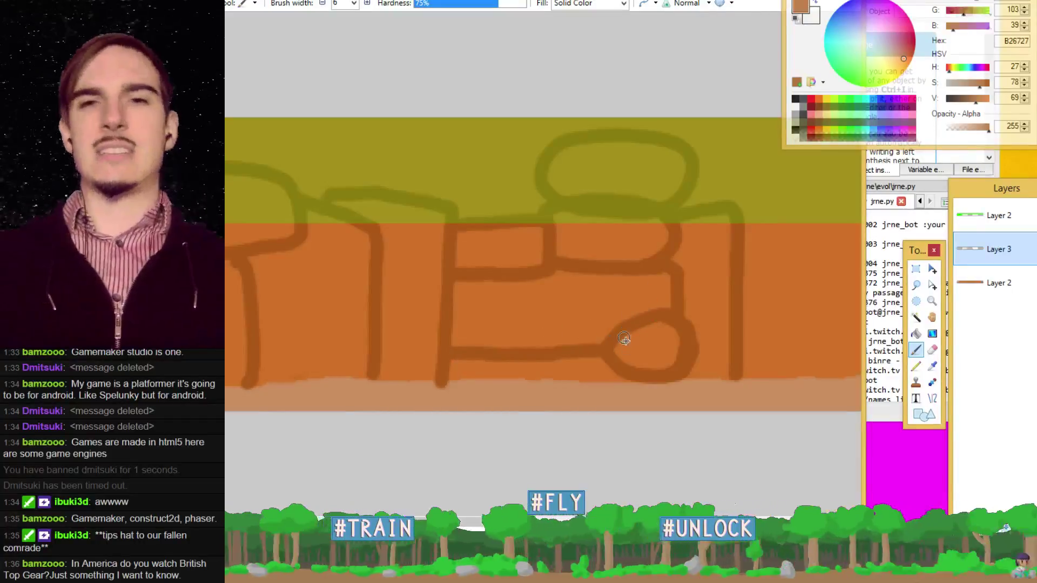
pyautogui.hotkey('ctrl', 'z')
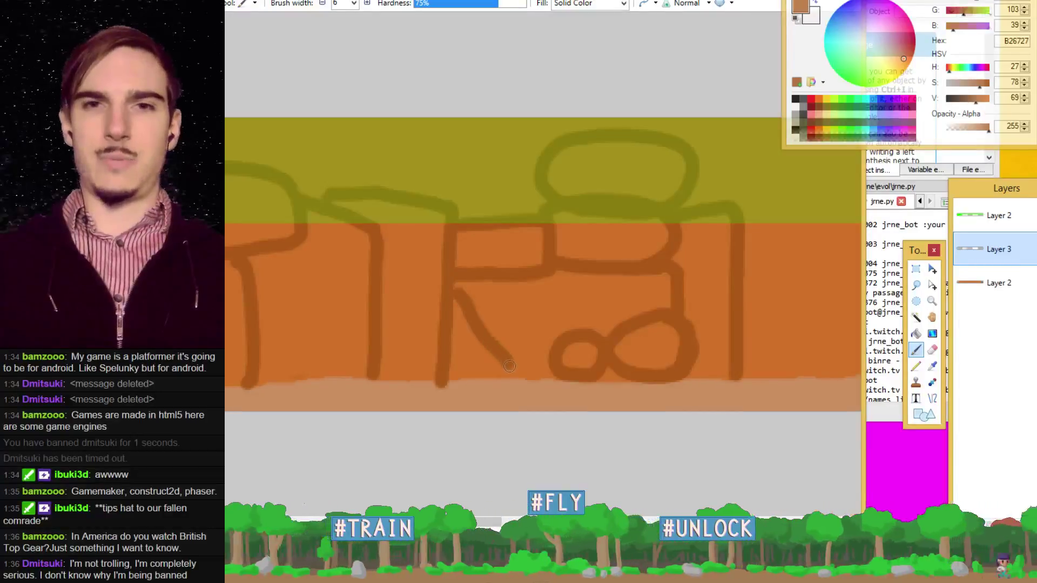
pyautogui.hotkey('ctrl', 'z')
pyautogui.moveTo(467, 283); pyautogui.dragTo(499, 367)
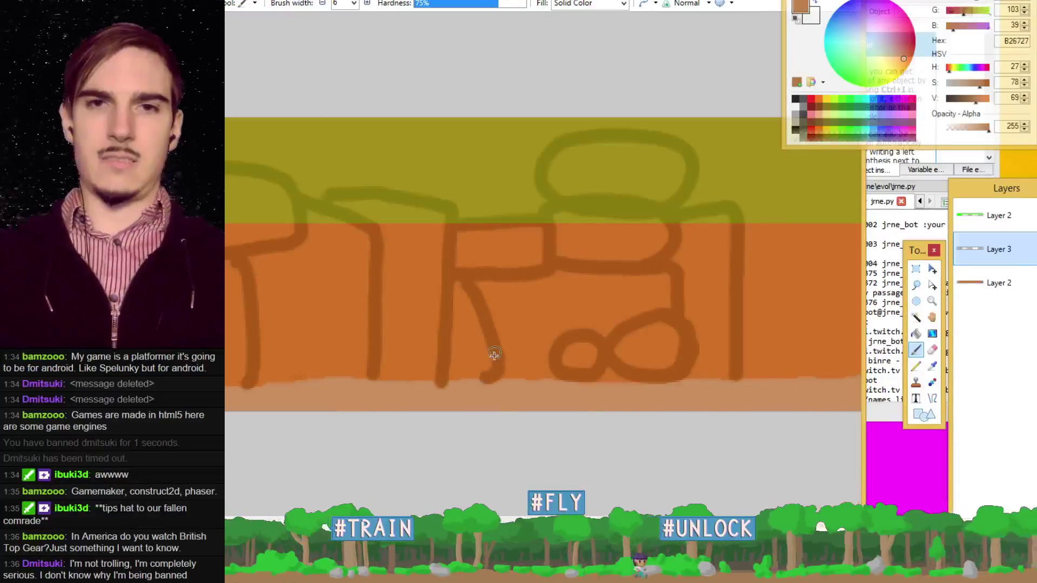
pyautogui.hotkey('ctrl', 'z')
pyautogui.moveTo(456, 297); pyautogui.dragTo(480, 326)
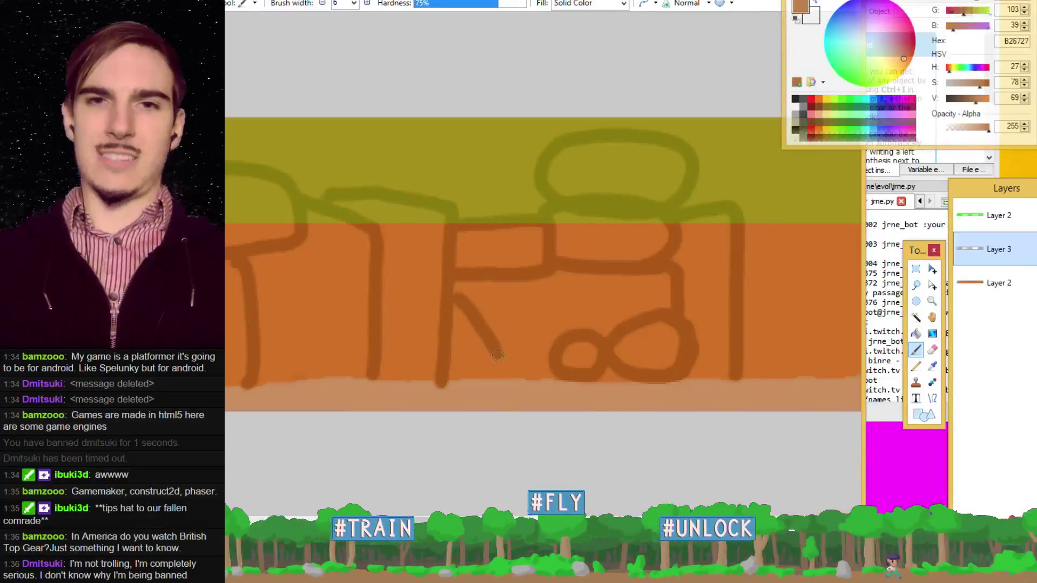
pyautogui.moveTo(492, 376)
pyautogui.mouseDown()
pyautogui.moveTo(482, 381)
pyautogui.moveTo(467, 368)
pyautogui.mouseUp()
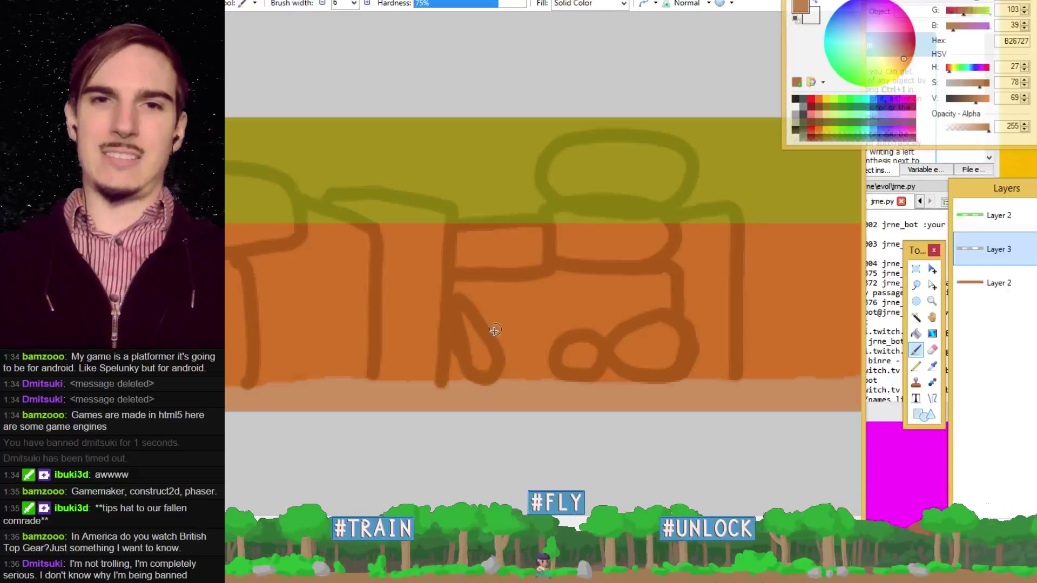
pyautogui.hotkey('ctrl', 'z')
# - Paint a narrow slab outline leaning against the foot of the long vertical rock edge and erase its rounded lower end
pyautogui.moveTo(453, 302); pyautogui.dragTo(474, 320)
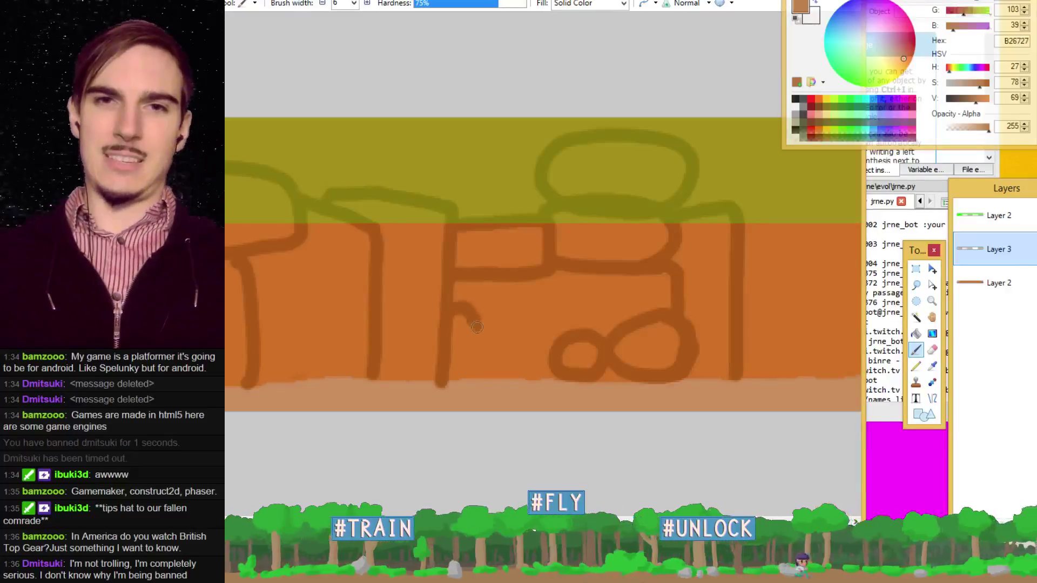
pyautogui.moveTo(490, 361); pyautogui.dragTo(486, 377)
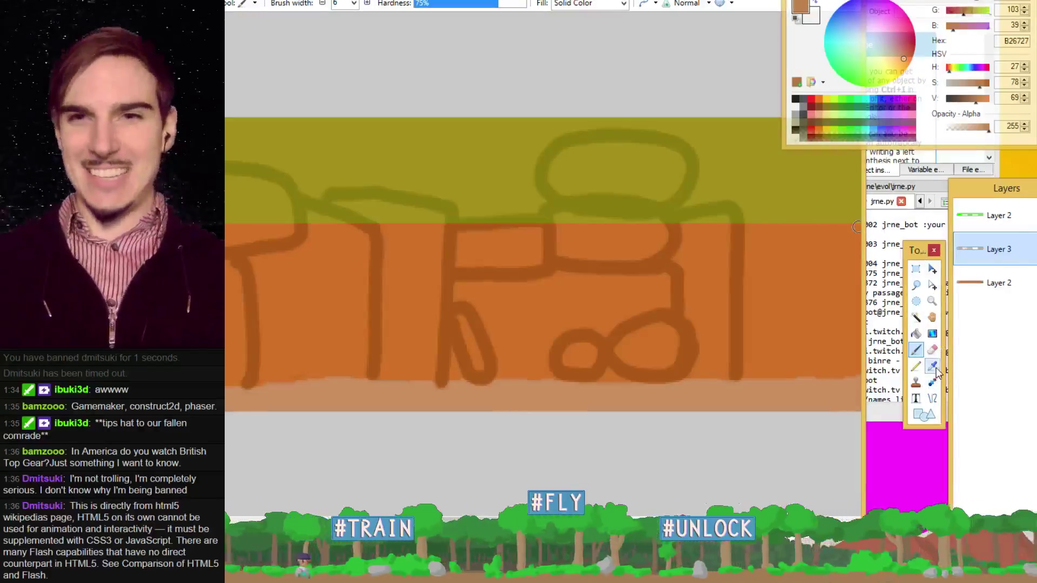
pyautogui.click(933, 349)
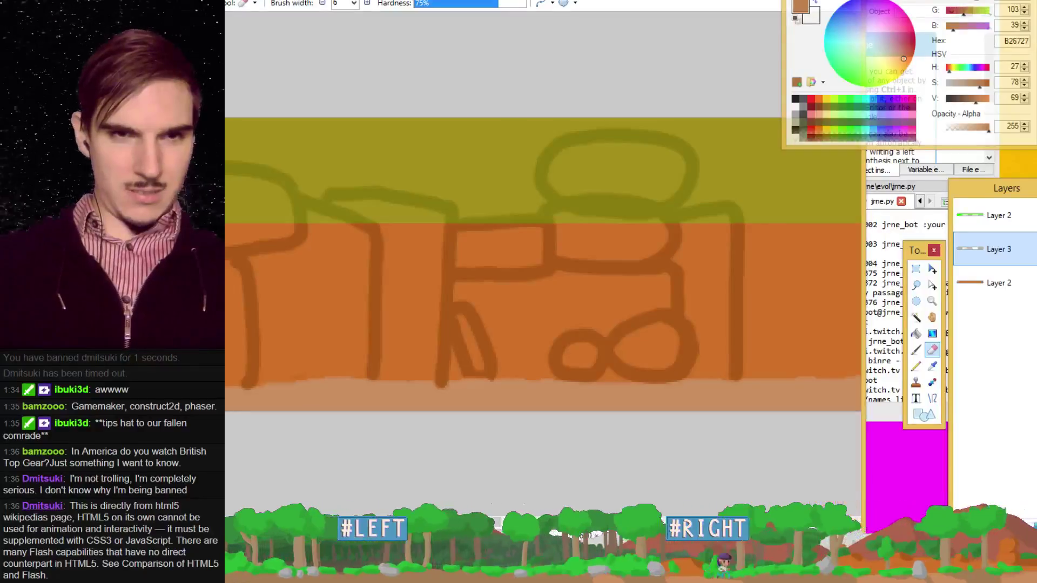
# - Time out the arguing viewer in the stream chat for 1 second again and resume working on the canvas
pyautogui.click(18, 421)
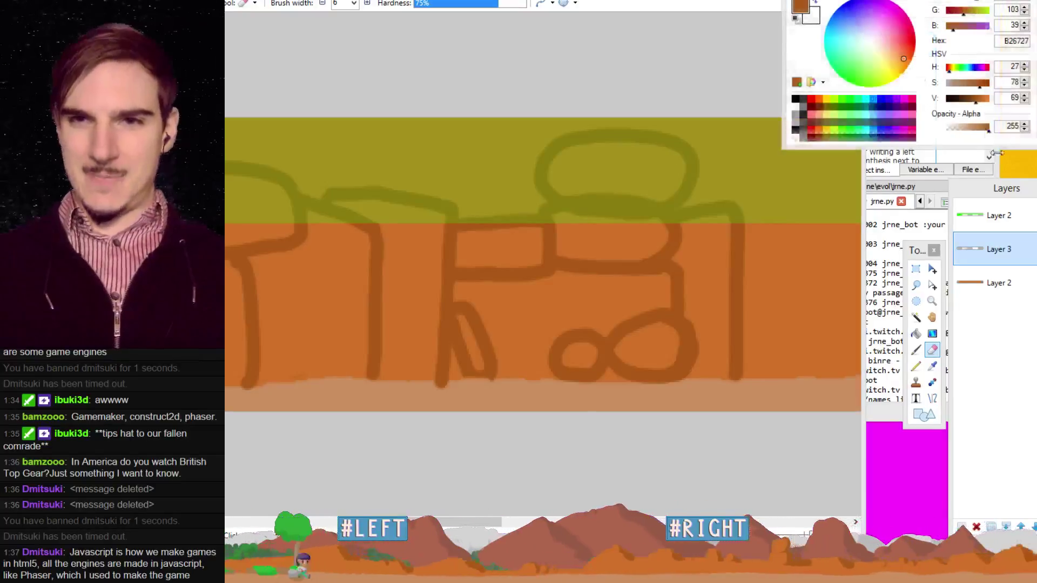
pyautogui.click(919, 351)
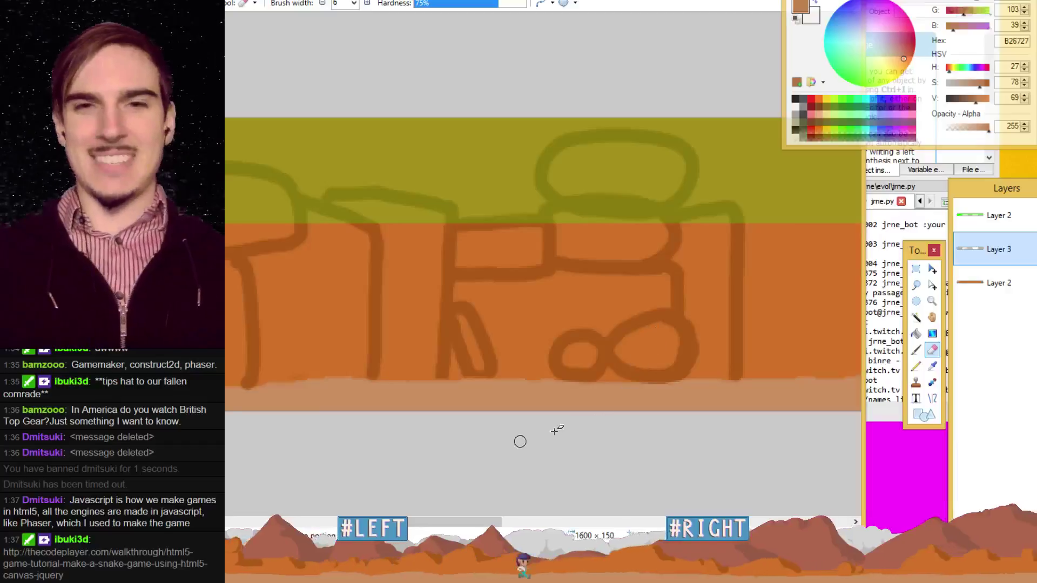
# - Paint a short line sloping up from the top of the outermost vertical edge, undoing the trial block outline and first trial line
pyautogui.moveTo(381, 522); pyautogui.dragTo(446, 524)
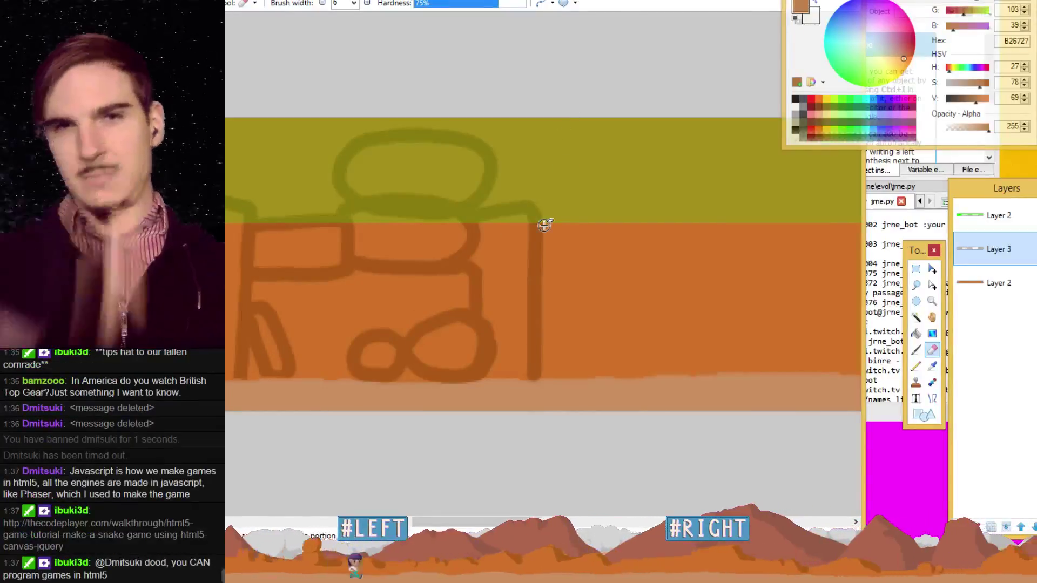
pyautogui.moveTo(446, 524)
pyautogui.mouseDown()
pyautogui.moveTo(410, 523)
pyautogui.moveTo(801, 523)
pyautogui.moveTo(544, 523)
pyautogui.mouseUp()
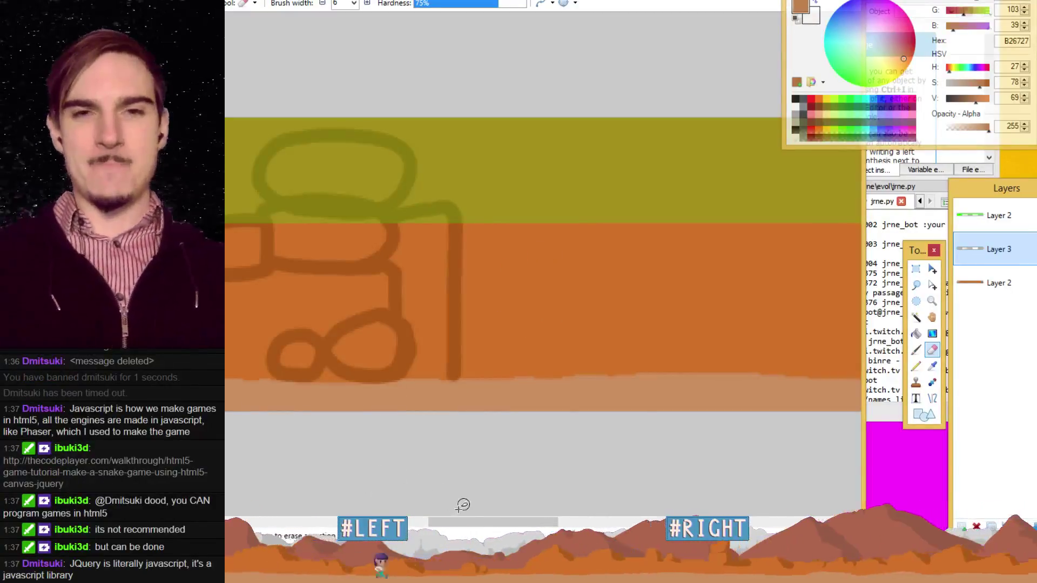
pyautogui.moveTo(482, 525); pyautogui.dragTo(480, 526)
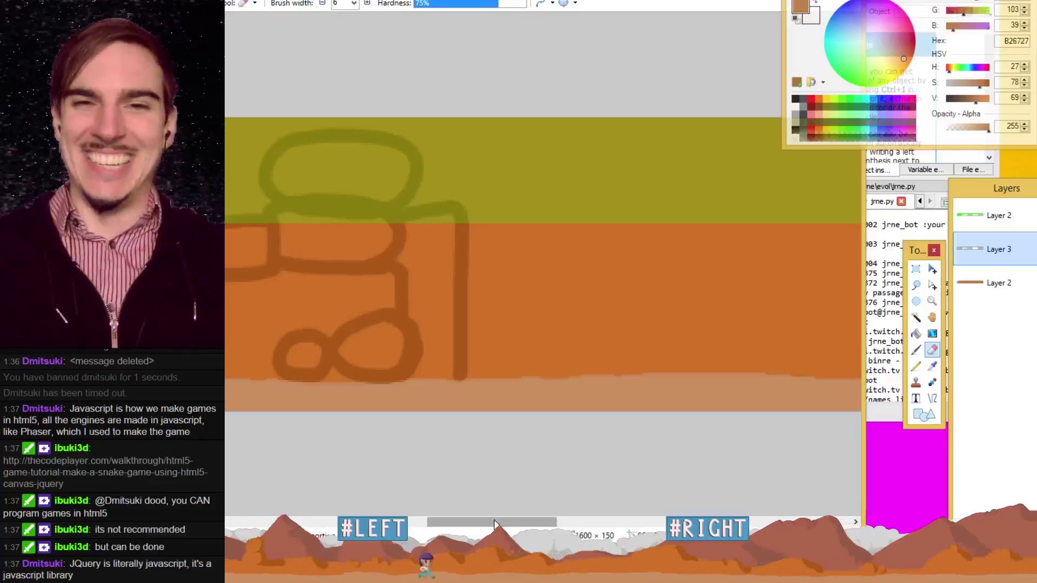
pyautogui.hscroll(-1, 495, 523)
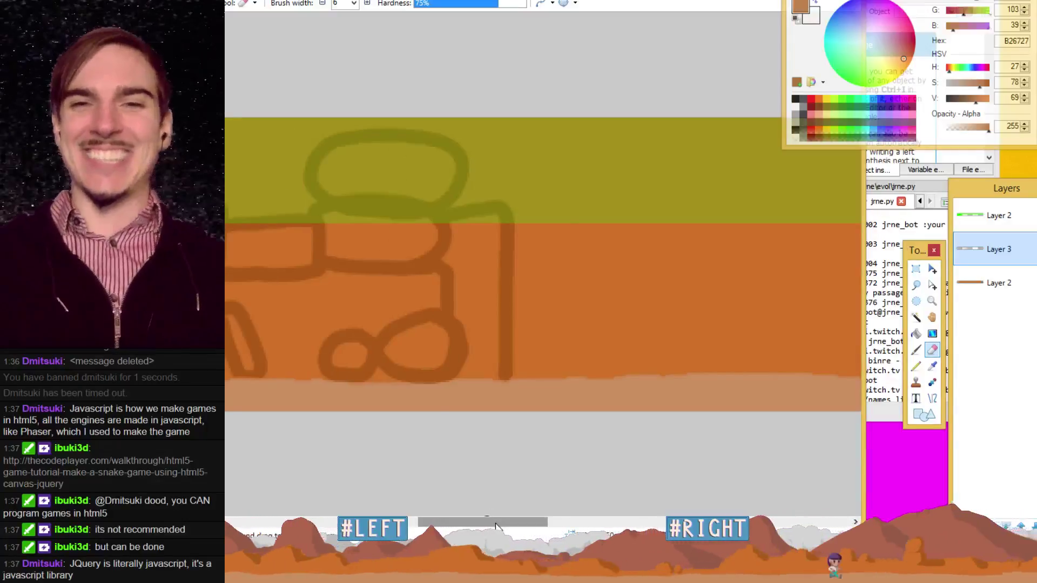
pyautogui.moveTo(495, 527); pyautogui.dragTo(493, 526)
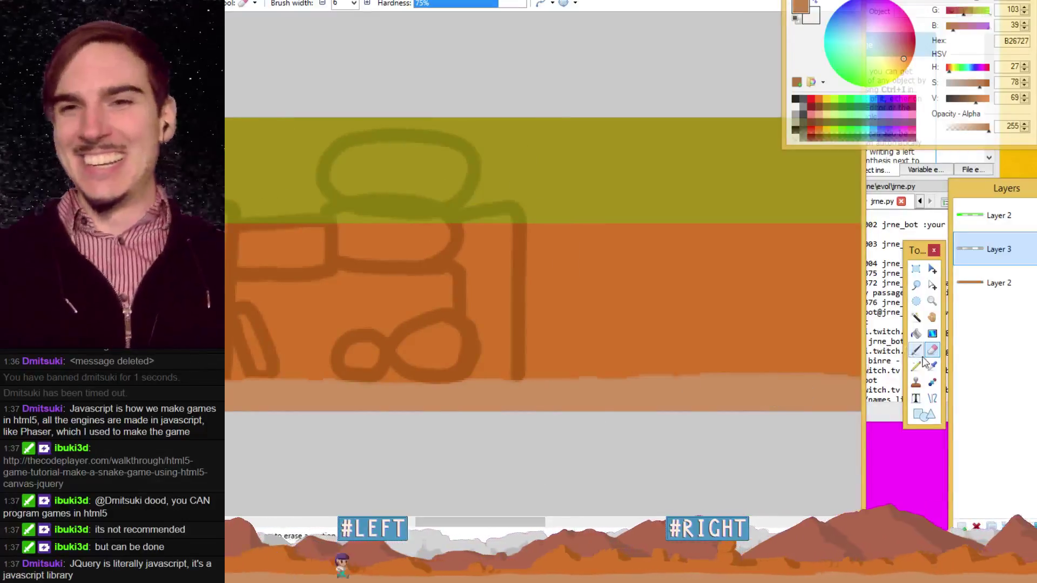
pyautogui.click(915, 352)
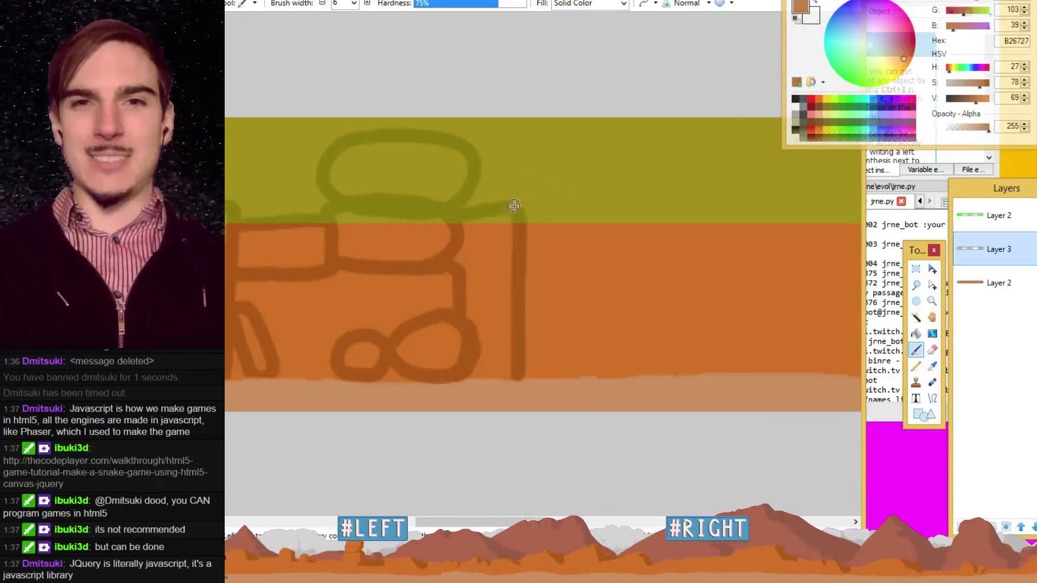
pyautogui.moveTo(490, 203)
pyautogui.mouseDown()
pyautogui.moveTo(507, 187)
pyautogui.moveTo(642, 179)
pyautogui.moveTo(659, 213)
pyautogui.moveTo(654, 273)
pyautogui.moveTo(525, 273)
pyautogui.mouseUp()
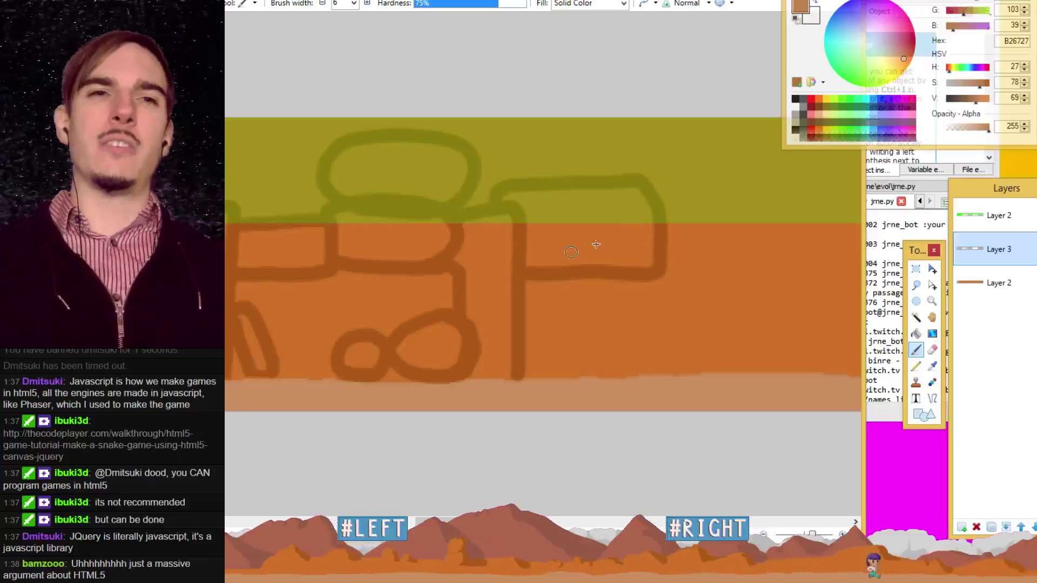
pyautogui.hotkey('ctrl', 'z')
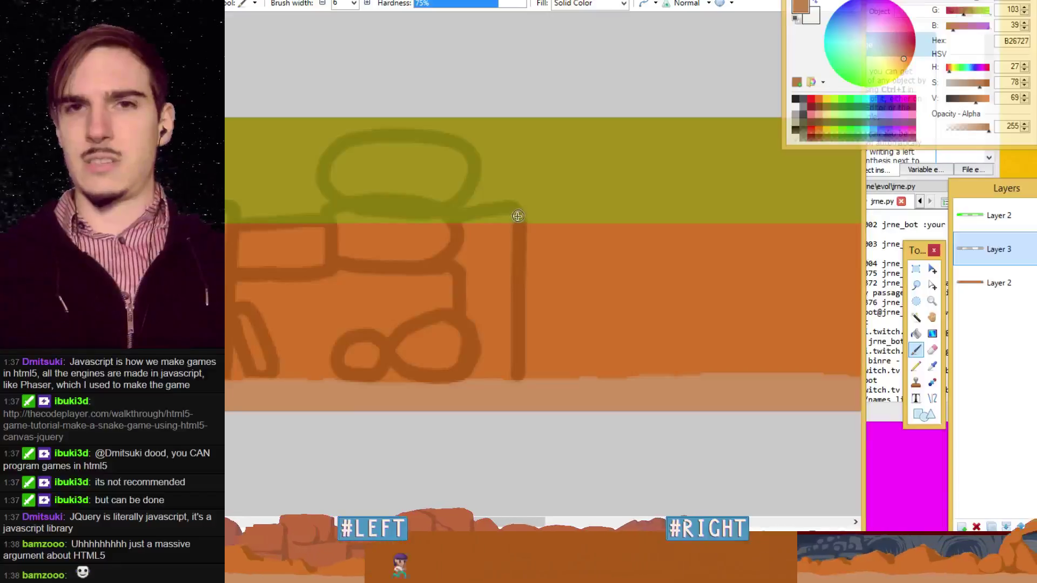
pyautogui.moveTo(516, 215); pyautogui.dragTo(576, 186)
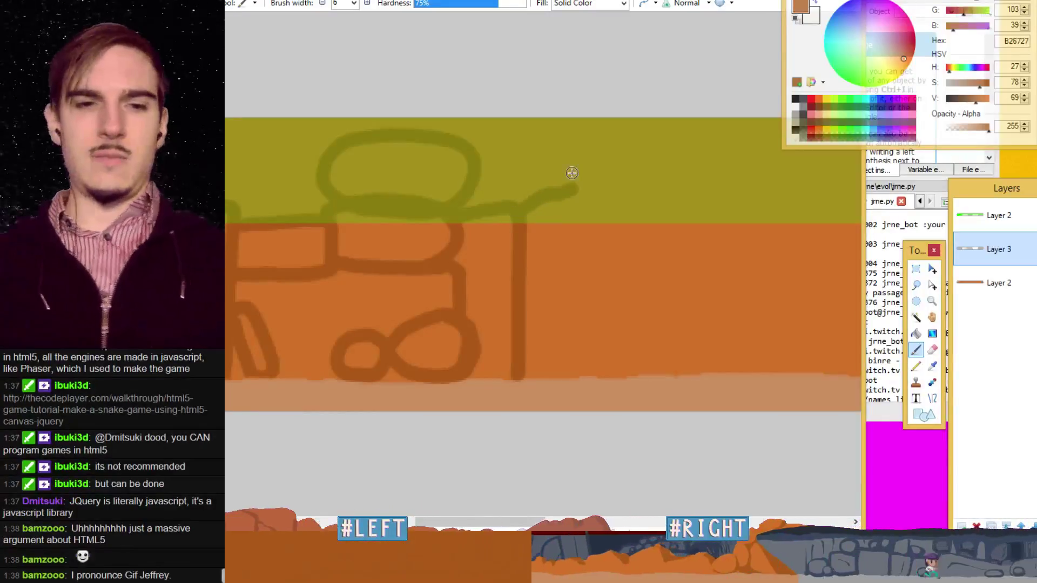
pyautogui.hotkey('ctrl', 'z')
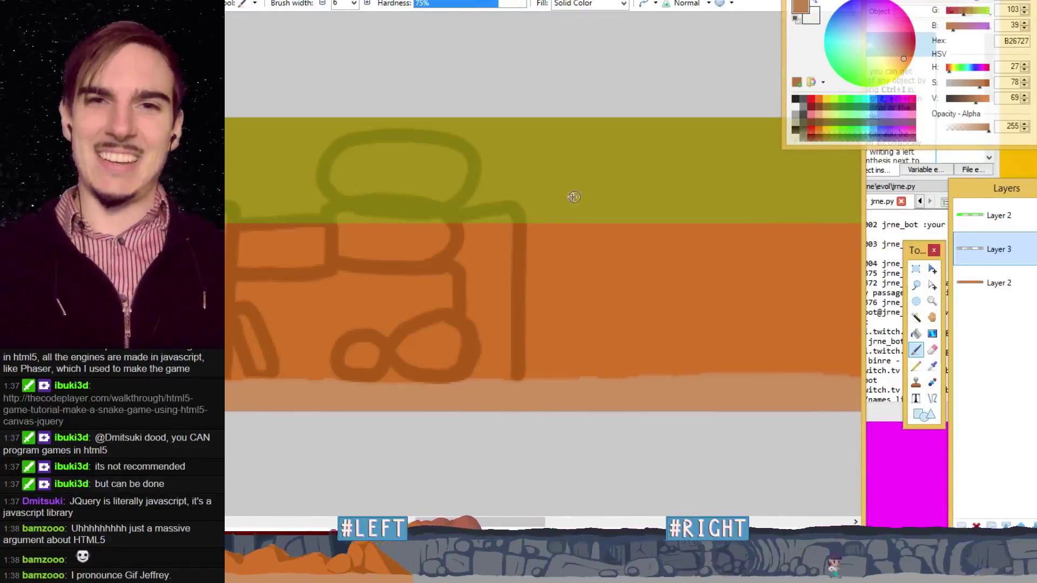
pyautogui.moveTo(586, 197); pyautogui.dragTo(525, 225)
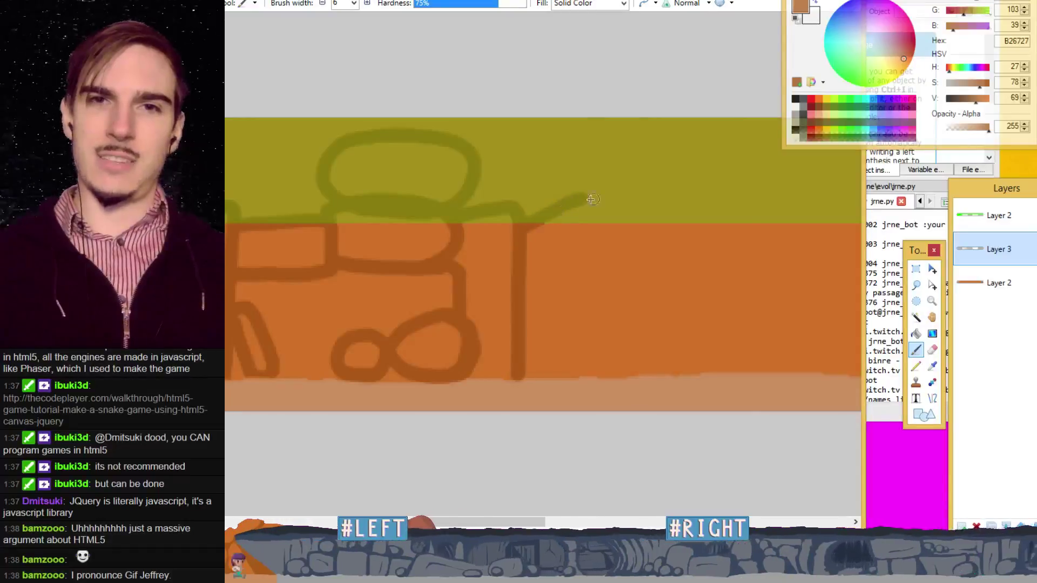
pyautogui.moveTo(580, 208)
pyautogui.mouseDown()
pyautogui.moveTo(588, 203)
pyautogui.moveTo(627, 278)
pyautogui.moveTo(660, 382)
pyautogui.mouseUp()
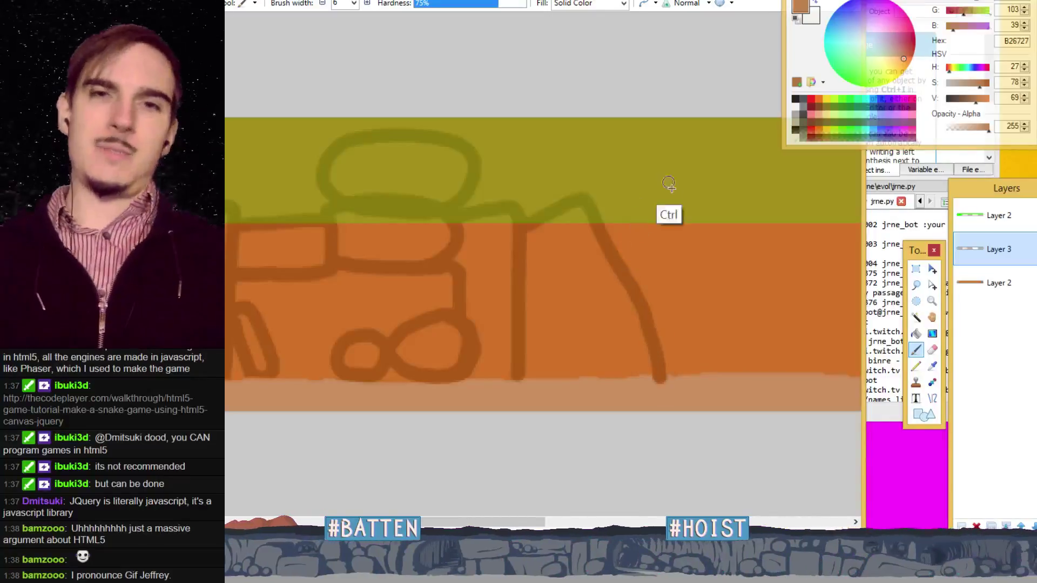
pyautogui.hotkey('ctrl', 'z')
pyautogui.moveTo(581, 201)
pyautogui.mouseDown()
pyautogui.moveTo(650, 348)
pyautogui.moveTo(594, 383)
pyautogui.mouseUp()
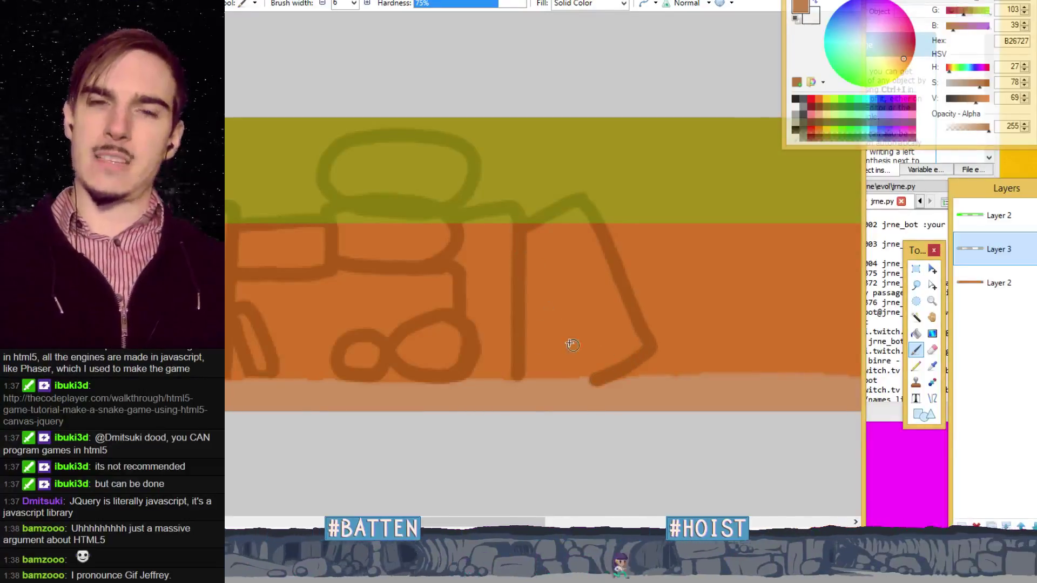
pyautogui.moveTo(581, 375); pyautogui.dragTo(552, 369)
pyautogui.hotkey('ctrl', 'z')
pyautogui.moveTo(527, 294)
pyautogui.mouseDown()
pyautogui.moveTo(566, 297)
pyautogui.moveTo(594, 318)
pyautogui.moveTo(600, 357)
pyautogui.moveTo(589, 379)
pyautogui.moveTo(527, 369)
pyautogui.mouseUp()
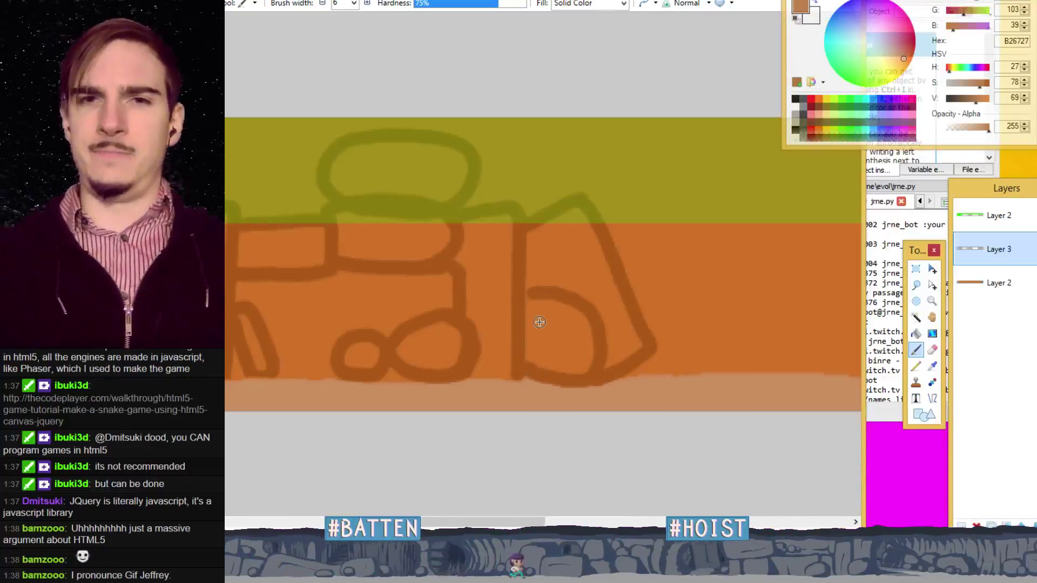
pyautogui.hotkey('ctrl', 'z')
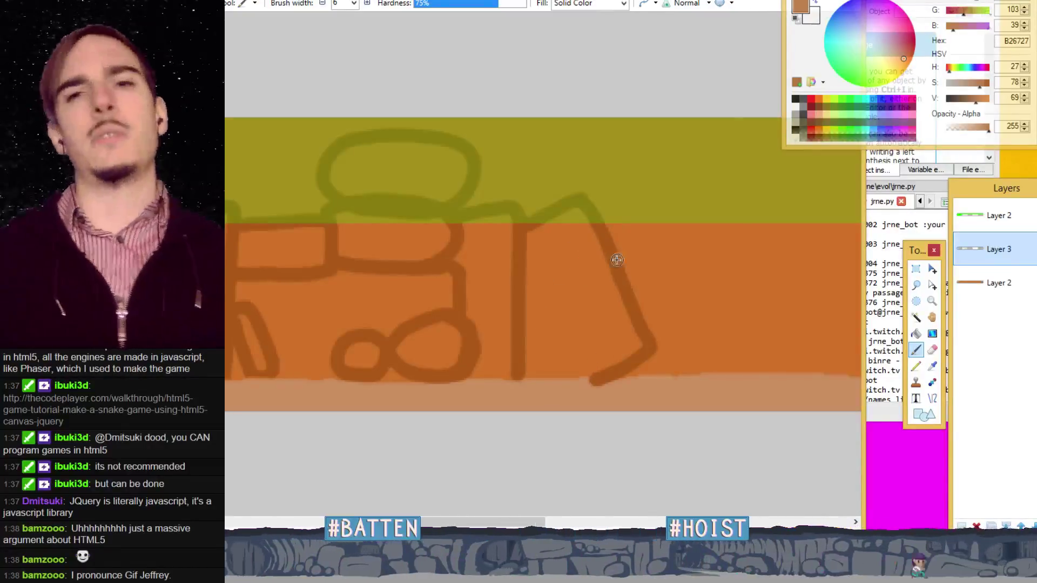
pyautogui.hotkey('ctrl', 'z')
# - Paint the new rock's slanting outer side, bending back inward above the ground, and a round boulder at its foot
pyautogui.moveTo(589, 215)
pyautogui.mouseDown()
pyautogui.moveTo(646, 332)
pyautogui.moveTo(600, 359)
pyautogui.mouseUp()
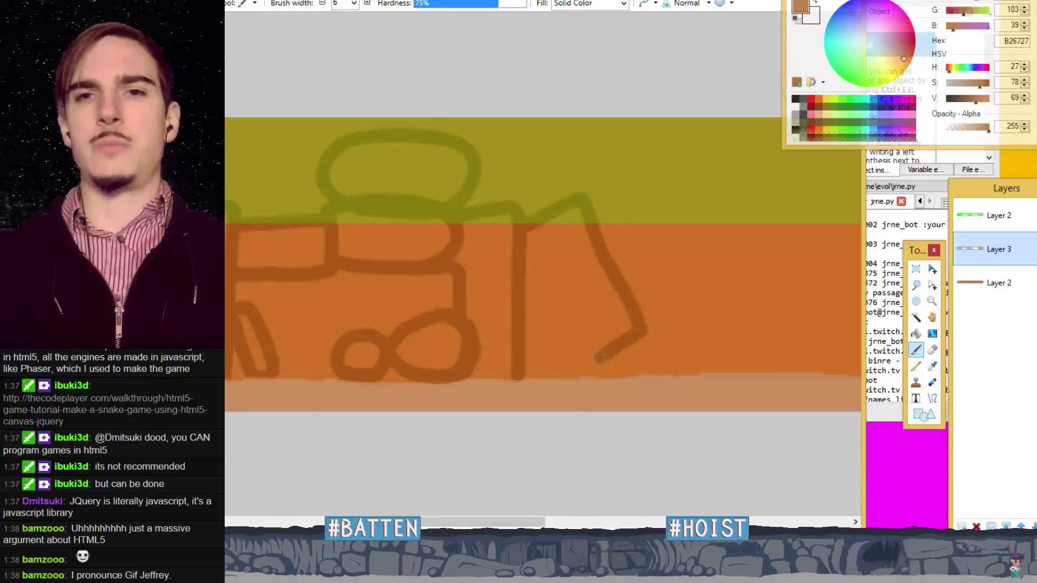
pyautogui.moveTo(527, 292)
pyautogui.mouseDown()
pyautogui.moveTo(562, 298)
pyautogui.moveTo(589, 360)
pyautogui.mouseUp()
pyautogui.hotkey('ctrl', 'z')
pyautogui.moveTo(520, 294)
pyautogui.mouseDown()
pyautogui.moveTo(562, 295)
pyautogui.moveTo(596, 329)
pyautogui.moveTo(584, 369)
pyautogui.moveTo(549, 378)
pyautogui.moveTo(532, 373)
pyautogui.moveTo(528, 356)
pyautogui.mouseUp()
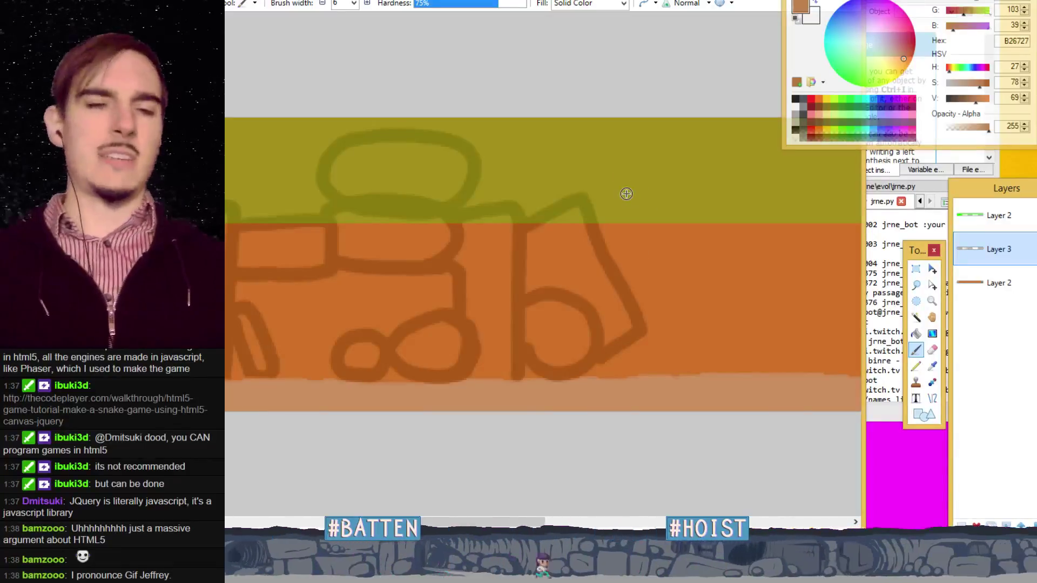
# - Paint four near-vertical rock edges in the middle of the empty stretch between the two rock groups
pyautogui.hotkey('ctrl', '-')
pyautogui.hotkey('ctrl', '-')
pyautogui.hotkey('ctrl', '-')
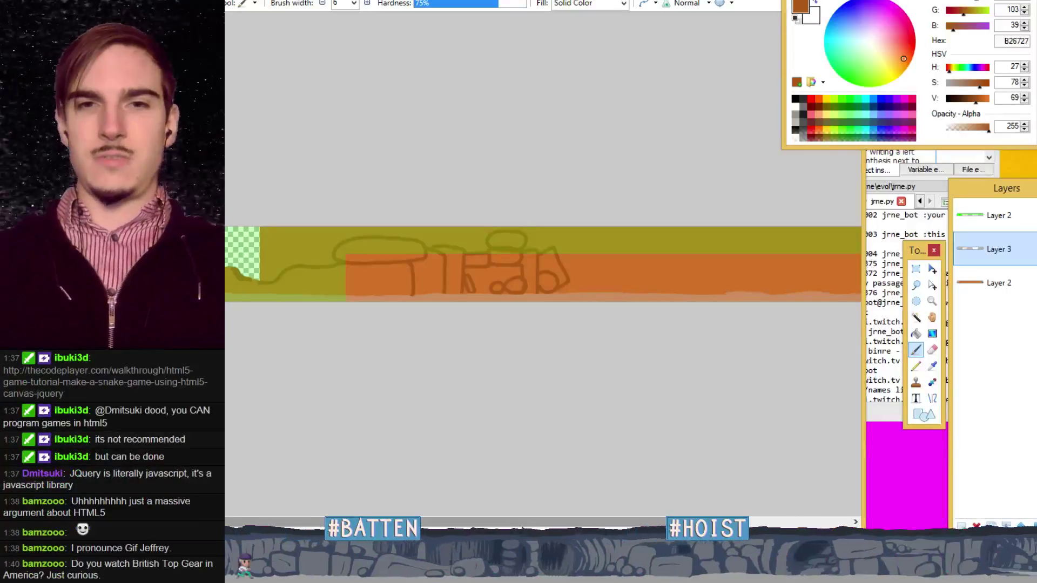
pyautogui.hscroll(5, 543, 262)
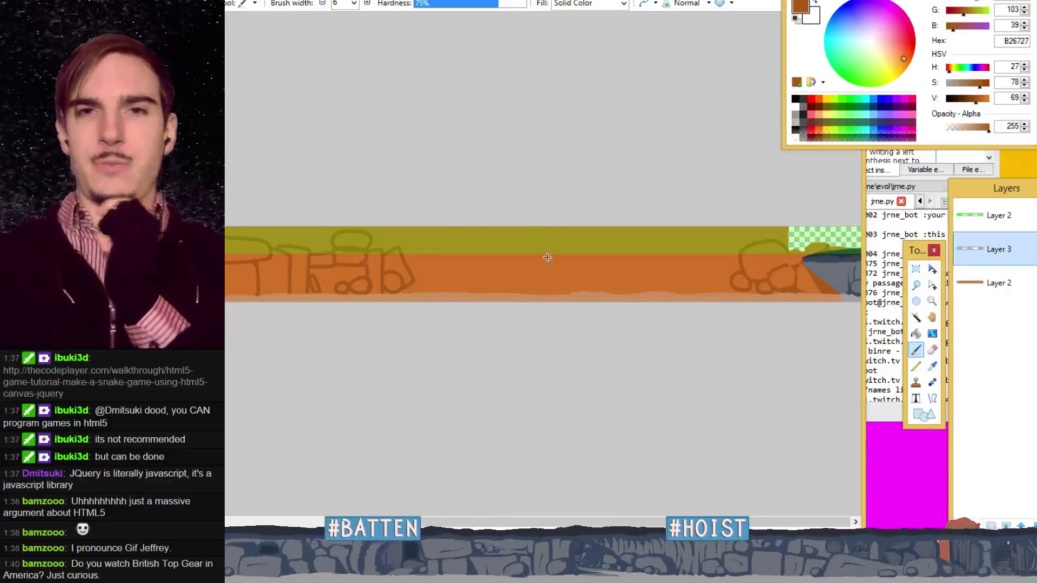
pyautogui.moveTo(553, 250)
pyautogui.mouseDown()
pyautogui.moveTo(551, 290)
pyautogui.moveTo(573, 287)
pyautogui.moveTo(605, 256)
pyautogui.moveTo(607, 285)
pyautogui.mouseUp()
pyautogui.moveTo(595, 256); pyautogui.dragTo(592, 291)
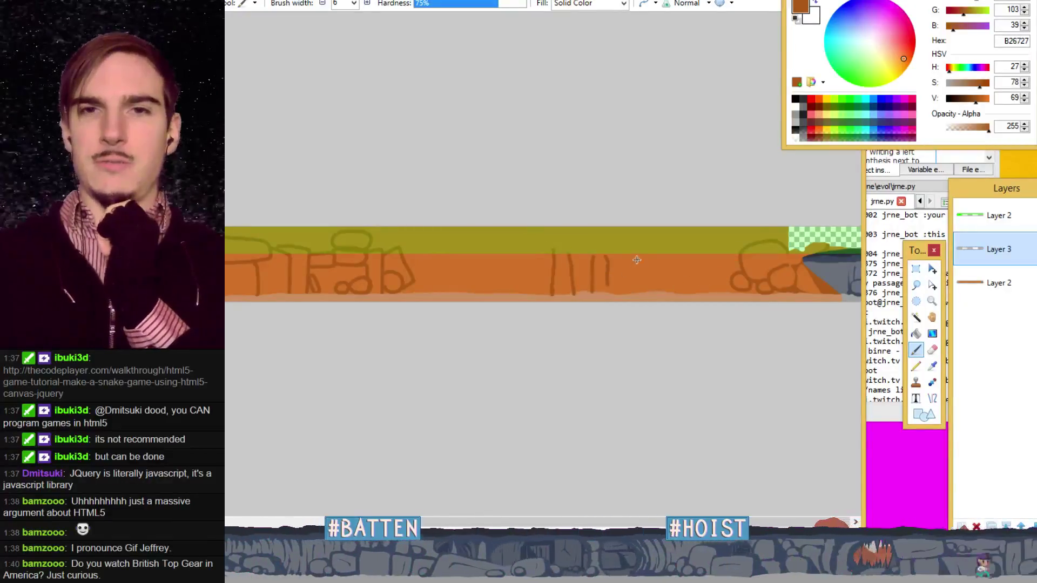
# - Rough in four small boulder outlines in the empty stretch, two beside each rock group
pyautogui.moveTo(717, 253)
pyautogui.mouseDown()
pyautogui.moveTo(712, 276)
pyautogui.moveTo(699, 268)
pyautogui.moveTo(718, 261)
pyautogui.mouseUp()
pyautogui.moveTo(676, 265)
pyautogui.mouseDown()
pyautogui.moveTo(659, 287)
pyautogui.moveTo(670, 265)
pyautogui.mouseUp()
pyautogui.moveTo(440, 273)
pyautogui.mouseDown()
pyautogui.moveTo(431, 278)
pyautogui.moveTo(478, 272)
pyautogui.mouseUp()
# - Paint one more vertical edge close beside the row of vertical lines, undoing the first, more distant attempt
pyautogui.moveTo(530, 249); pyautogui.dragTo(529, 291)
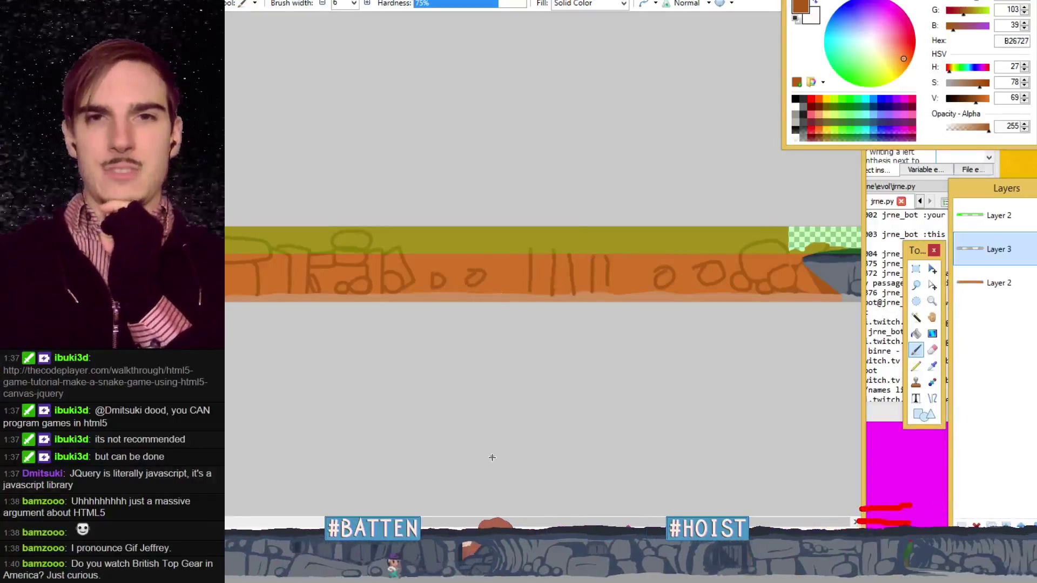
pyautogui.hotkey('ctrl', 'z')
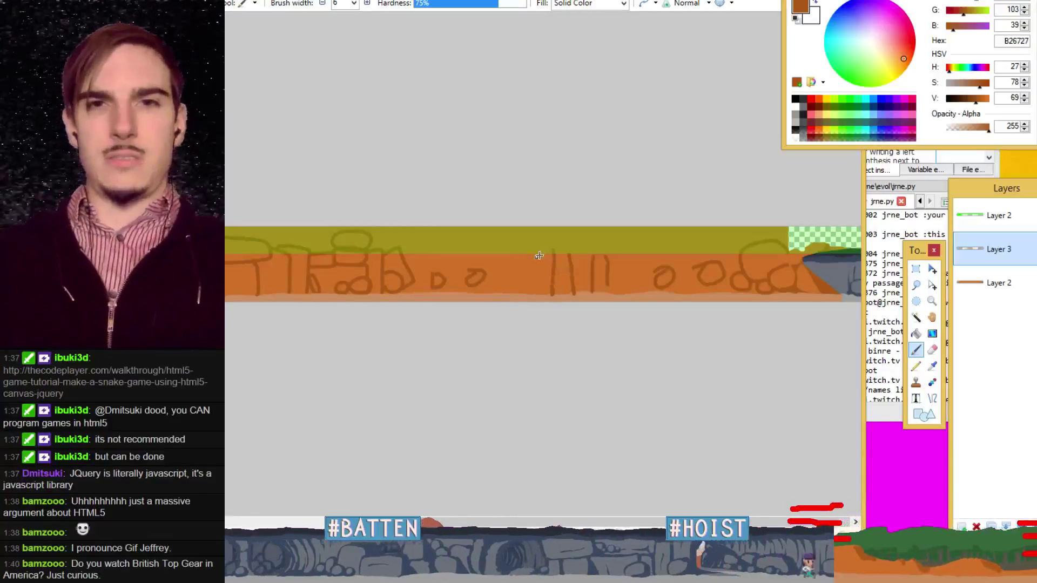
pyautogui.moveTo(538, 254); pyautogui.dragTo(539, 294)
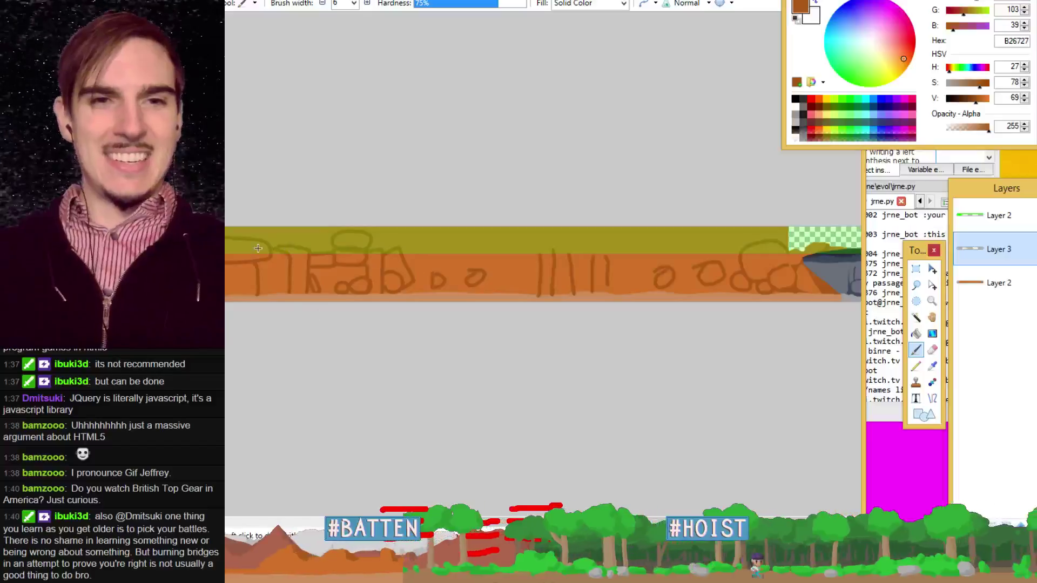
# - Erase the two small boulder outlines standing between the slanted rock and the row of vertical lines
pyautogui.scroll(4, 428, 279)
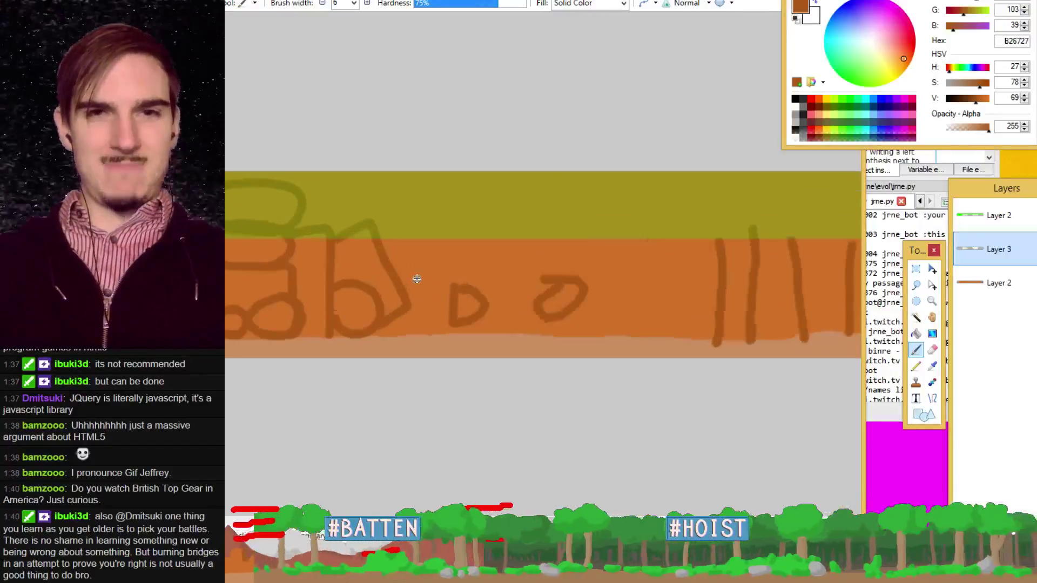
pyautogui.hscroll(-3, 486, 378)
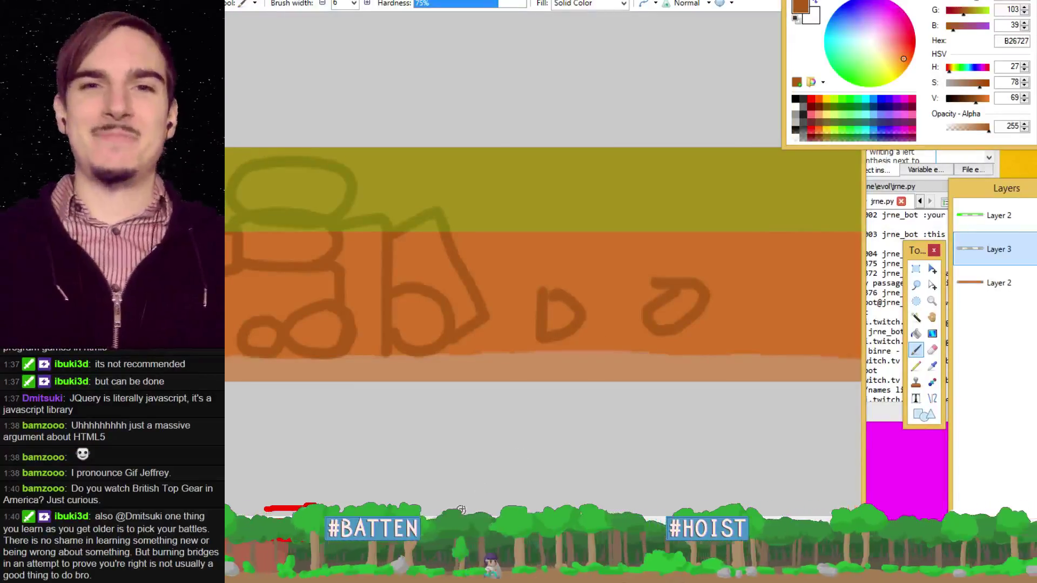
pyautogui.hscroll(-3, 536, 258)
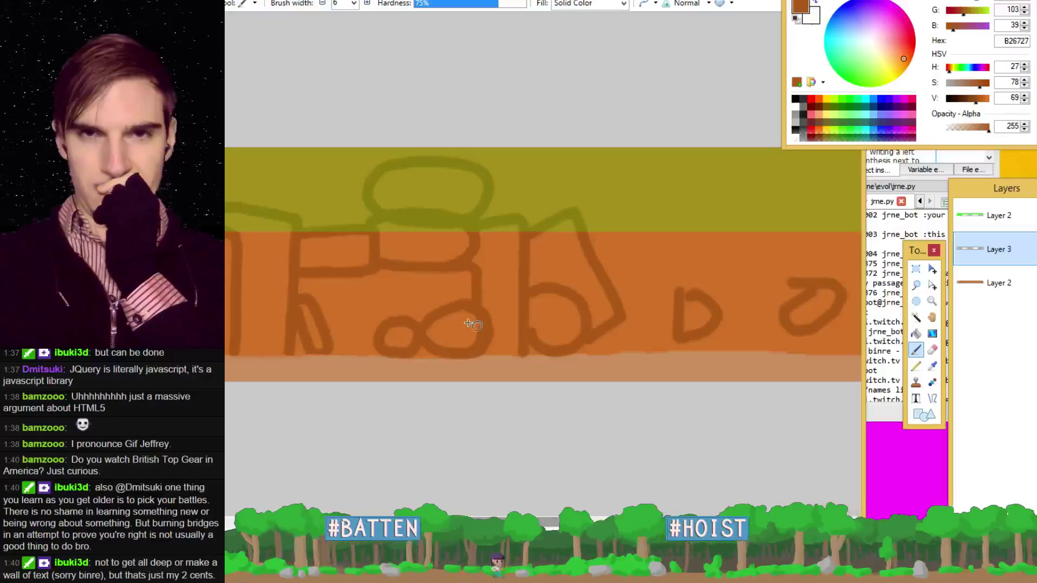
pyautogui.click(932, 352)
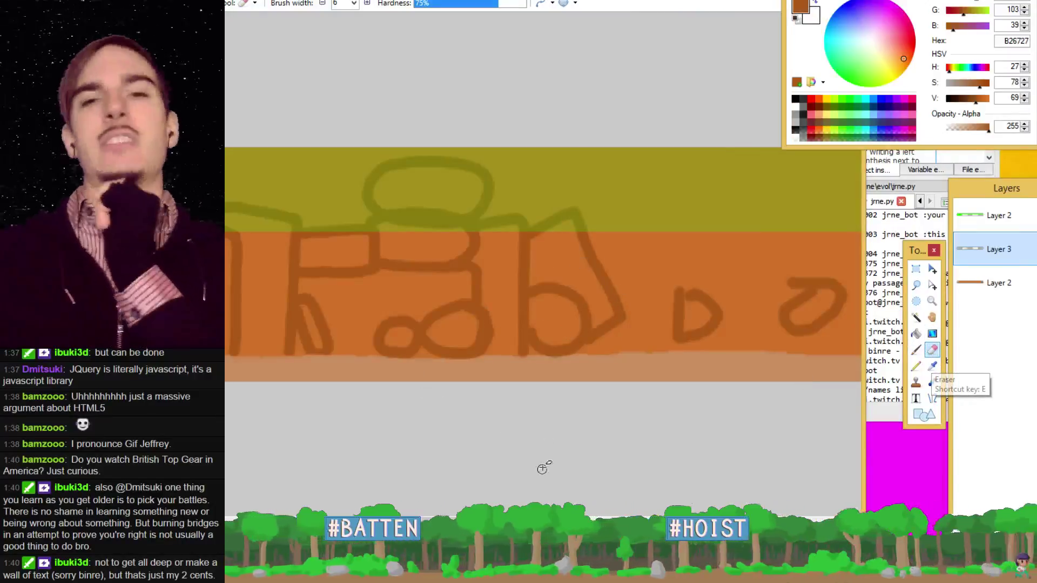
pyautogui.hscroll(5, 672, 313)
pyautogui.hscroll(-4, 671, 313)
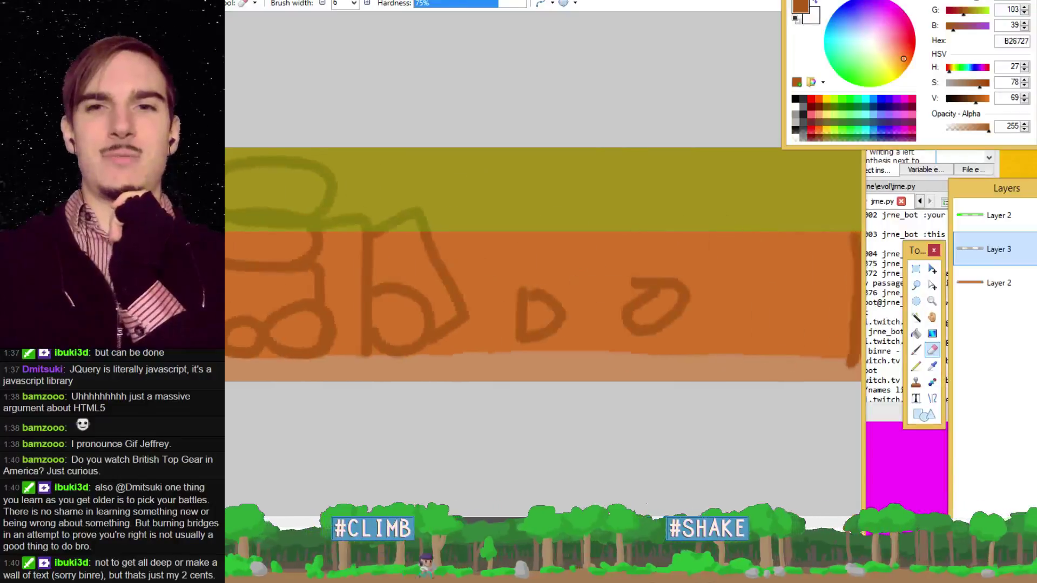
pyautogui.hscroll(1, 671, 313)
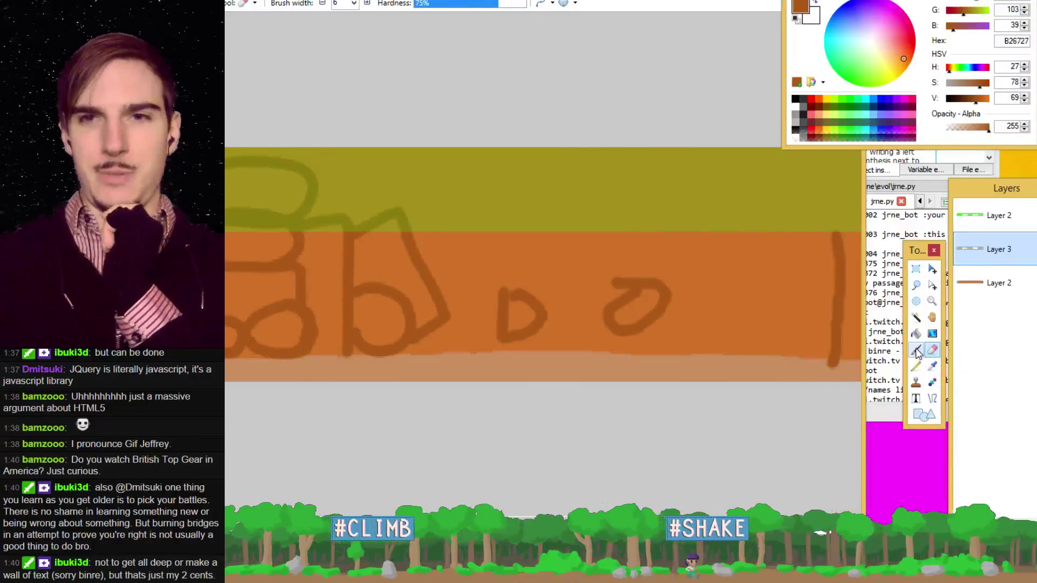
pyautogui.moveTo(646, 285)
pyautogui.mouseDown()
pyautogui.moveTo(600, 289)
pyautogui.moveTo(618, 274)
pyautogui.moveTo(644, 278)
pyautogui.moveTo(607, 321)
pyautogui.moveTo(613, 329)
pyautogui.moveTo(658, 318)
pyautogui.moveTo(640, 332)
pyautogui.moveTo(671, 288)
pyautogui.moveTo(644, 284)
pyautogui.mouseUp()
pyautogui.moveTo(544, 305)
pyautogui.mouseDown()
pyautogui.moveTo(537, 327)
pyautogui.moveTo(498, 343)
pyautogui.moveTo(511, 313)
pyautogui.moveTo(494, 305)
pyautogui.moveTo(537, 290)
pyautogui.mouseUp()
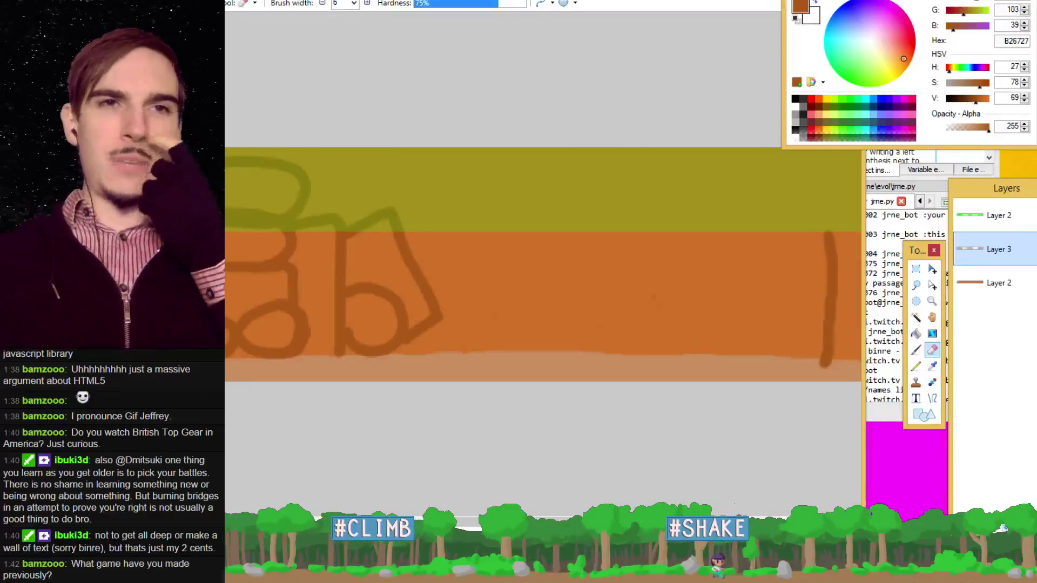
# - Switch to the web browser, open srsly.bz/iama, and compare its tile puzzle game with the version in the Unity editor
pyautogui.hotkey('alt', 'Tab')
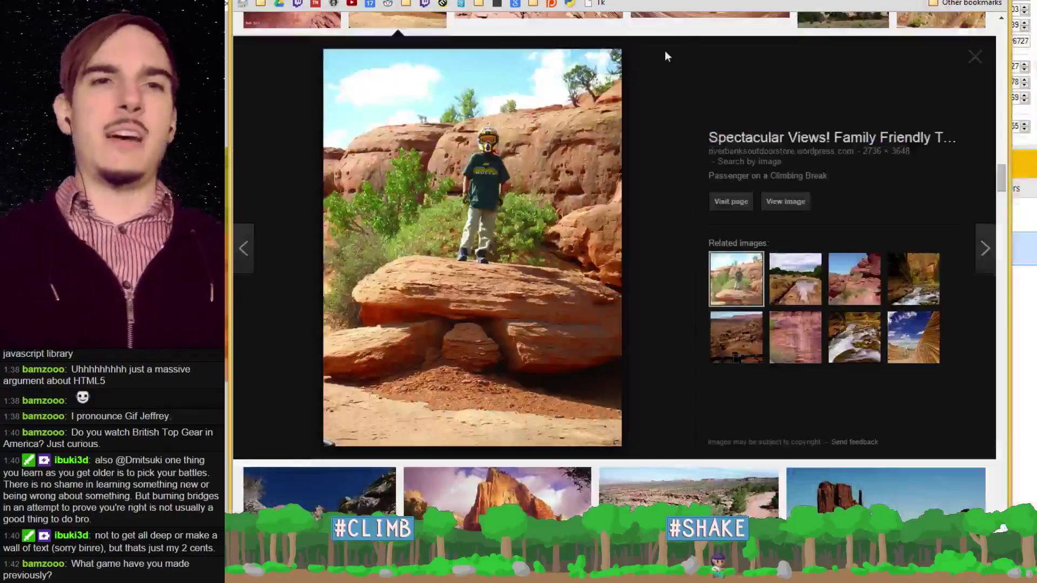
pyautogui.click(514, 5)
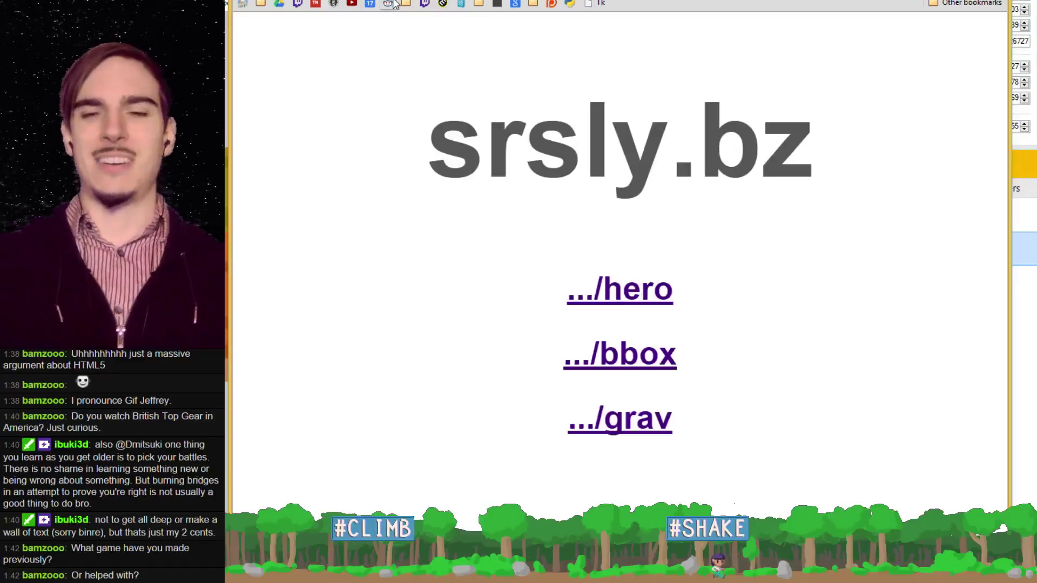
pyautogui.hotkey('ctrl', 'l')
pyautogui.write('srsly.bz')
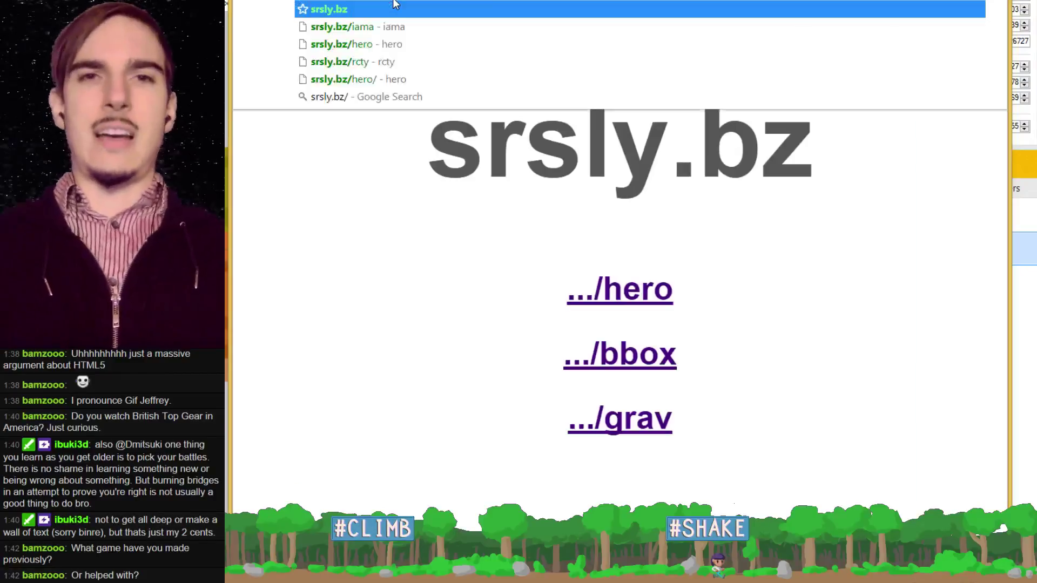
pyautogui.write('/hero')
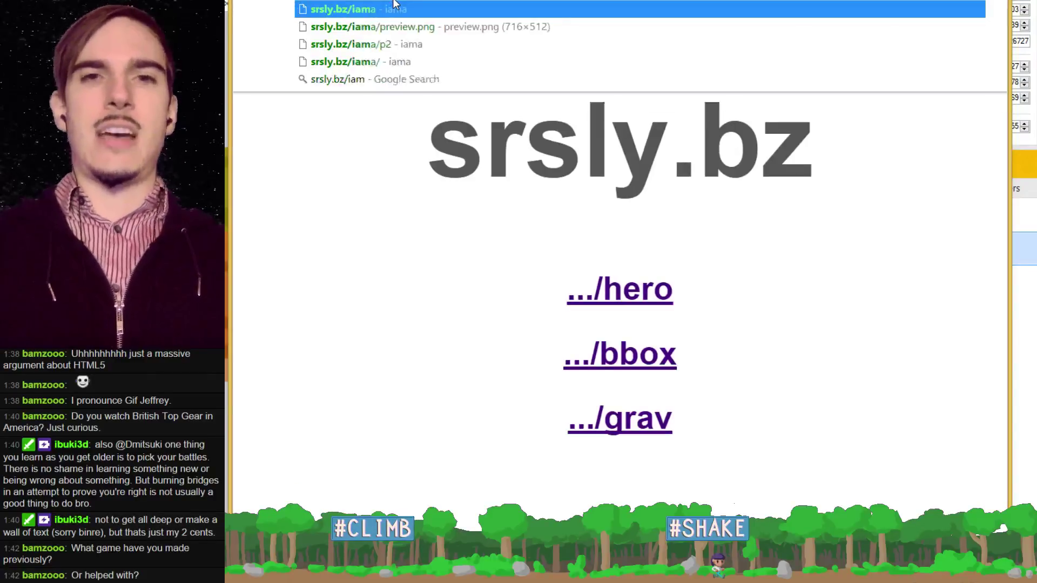
pyautogui.press('Return')
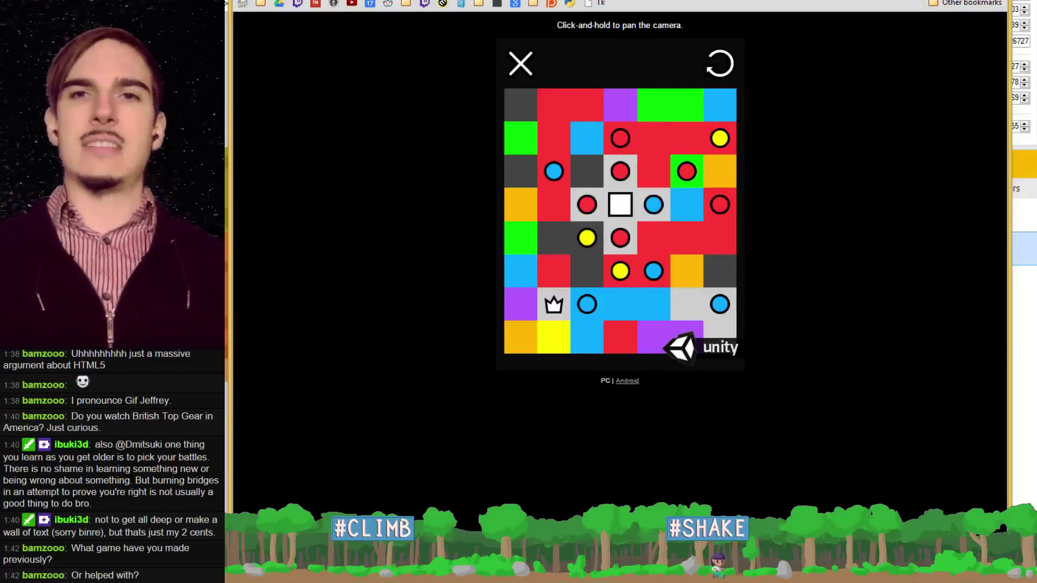
pyautogui.hotkey('alt', 'Tab')
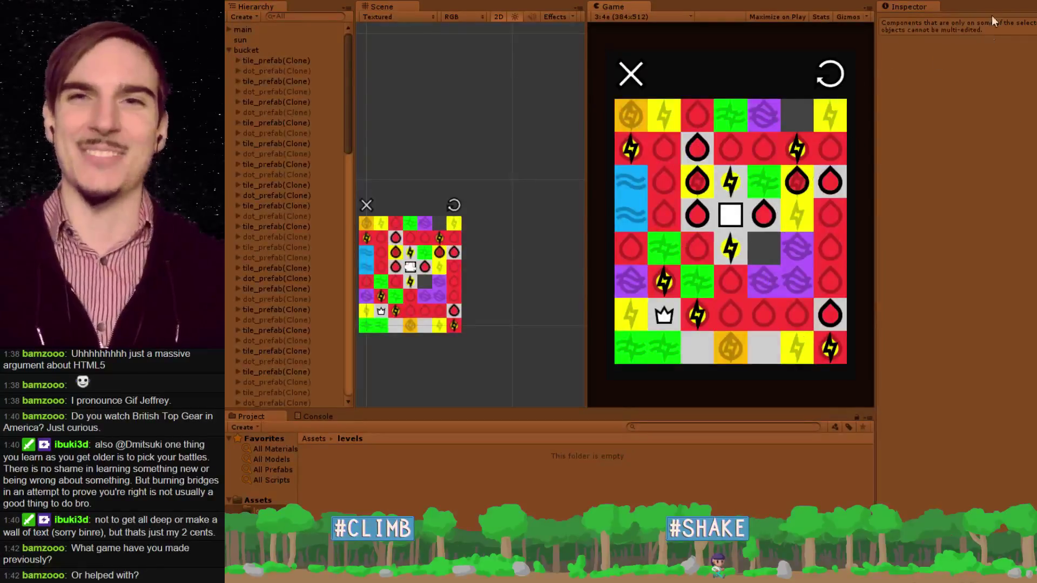
pyautogui.hotkey('alt', 'Tab')
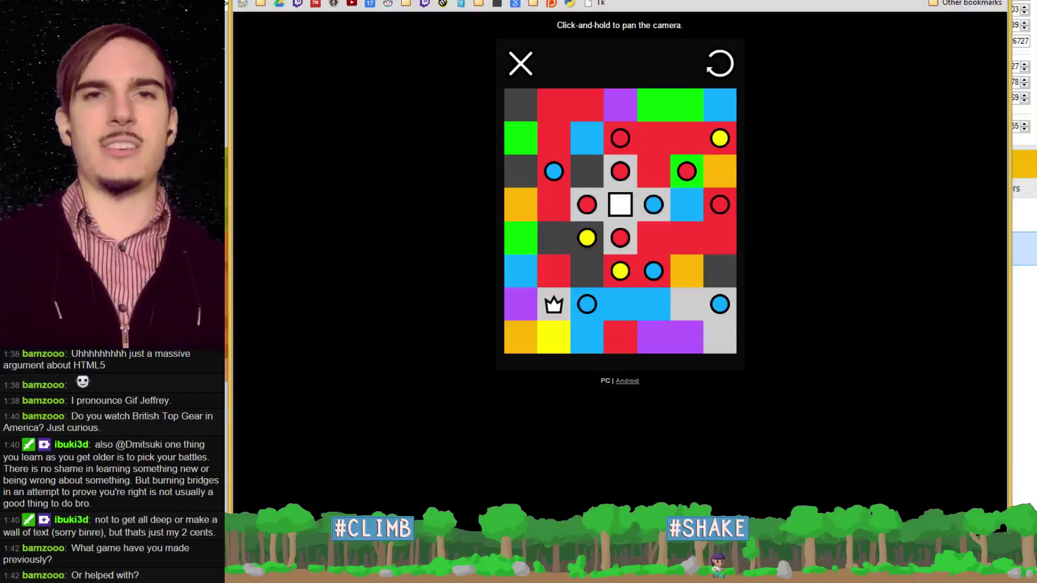
# - Open the game page srsly.bz/rcty in the web browser
pyautogui.hotkey('ctrl', 'l')
pyautogui.write('srsly.bz/r')
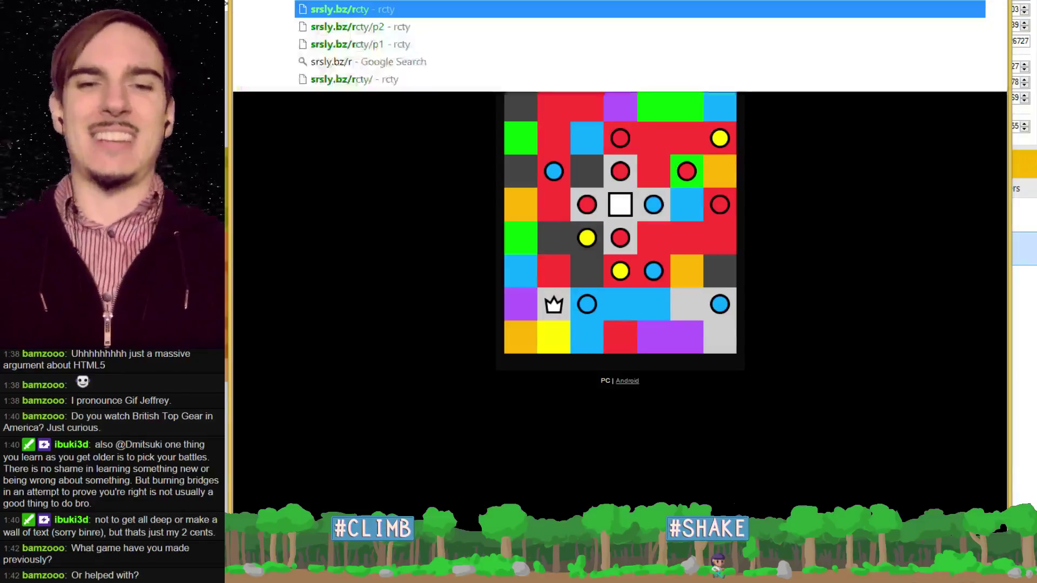
pyautogui.write('cty')
pyautogui.press('Return')
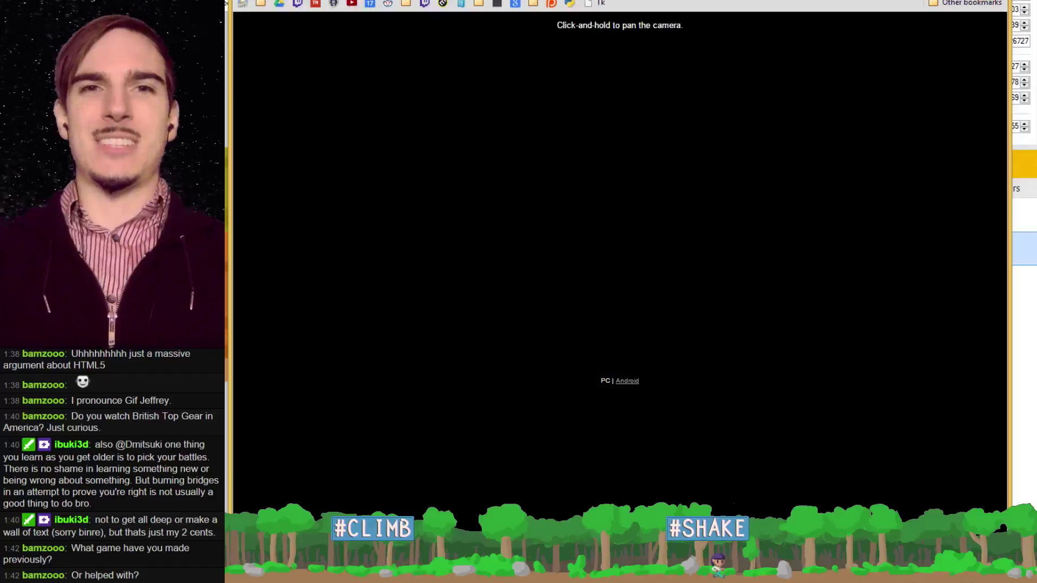